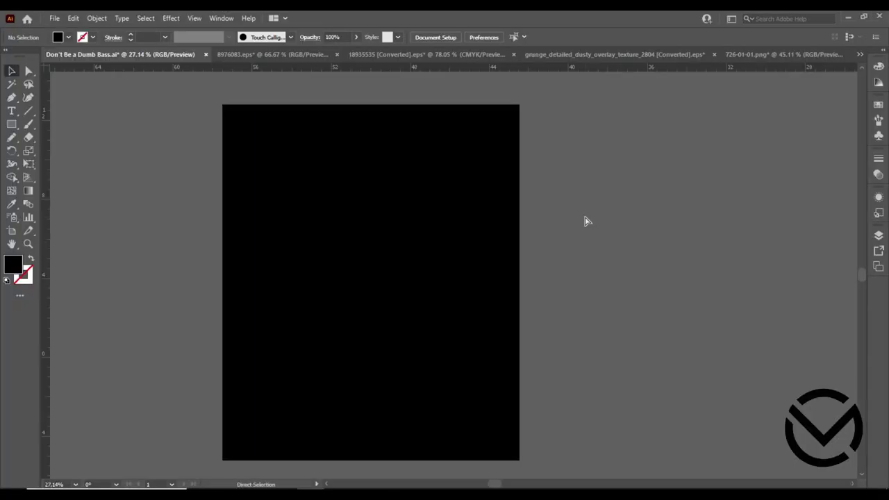
Step: Paste the 'Don't Be a Dumb Bass' title onto the pasteboard, enlarge it, and delete the stray trailing glyph
{"action": "key", "text": "ctrl+v"}
{"action": "mouse_move", "coordinate": [454, 279]}
{"action": "left_mouse_down"}
{"action": "mouse_move", "coordinate": [596, 257]}
{"action": "mouse_move", "coordinate": [760, 278]}
{"action": "left_mouse_up"}
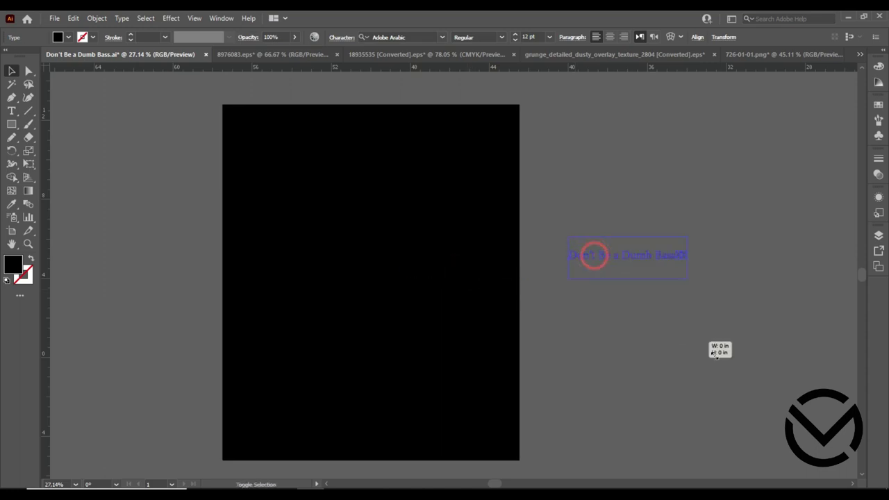
{"action": "mouse_move", "coordinate": [680, 256]}
{"action": "left_mouse_down"}
{"action": "mouse_move", "coordinate": [743, 103]}
{"action": "mouse_move", "coordinate": [814, 98]}
{"action": "left_mouse_up"}
{"action": "key", "text": "t"}
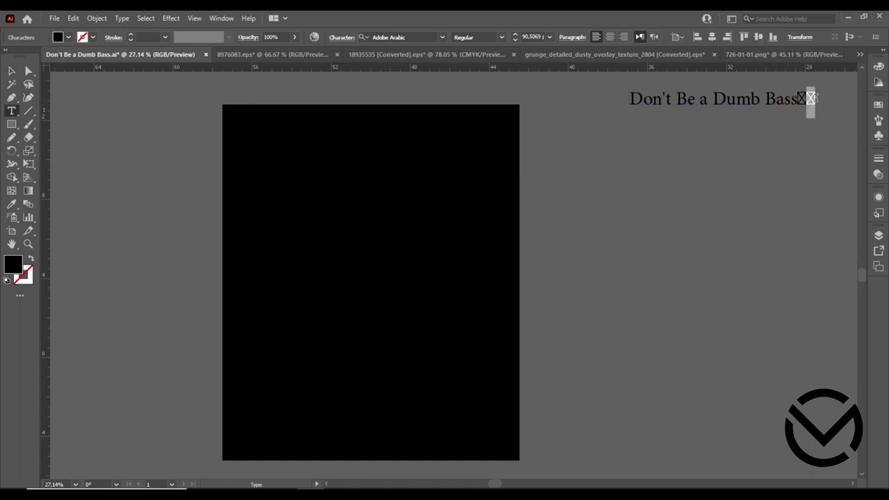
{"action": "key", "text": "BackSpace"}
Step: Fill the title white from Swatches and place it at the pasteboard's top right
{"action": "left_click", "coordinate": [11, 71]}
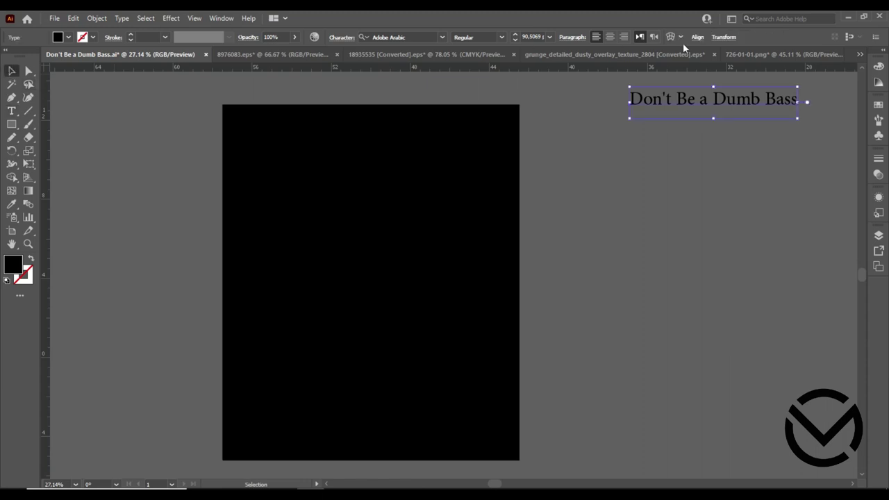
{"action": "left_click", "coordinate": [880, 105]}
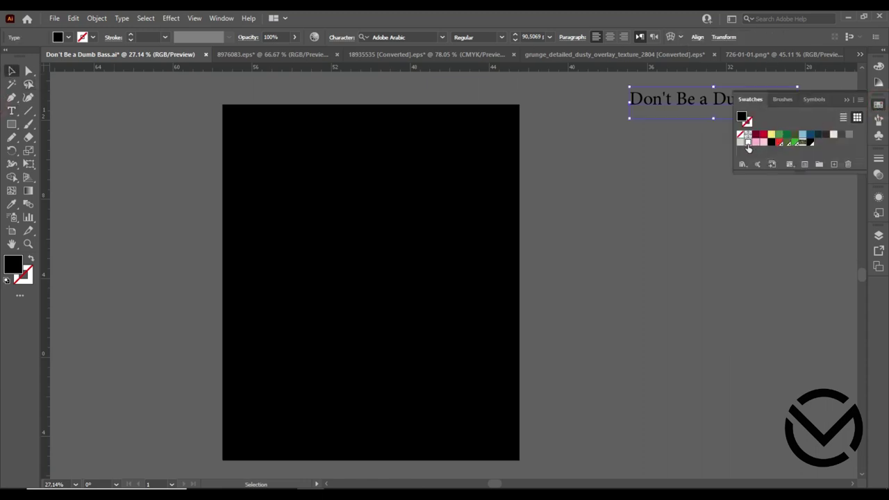
{"action": "left_click", "coordinate": [747, 142]}
{"action": "left_click", "coordinate": [754, 194]}
{"action": "left_click", "coordinate": [847, 100]}
{"action": "left_click_drag", "start_coordinate": [743, 109], "coordinate": [795, 99]}
{"action": "left_click", "coordinate": [778, 147]}
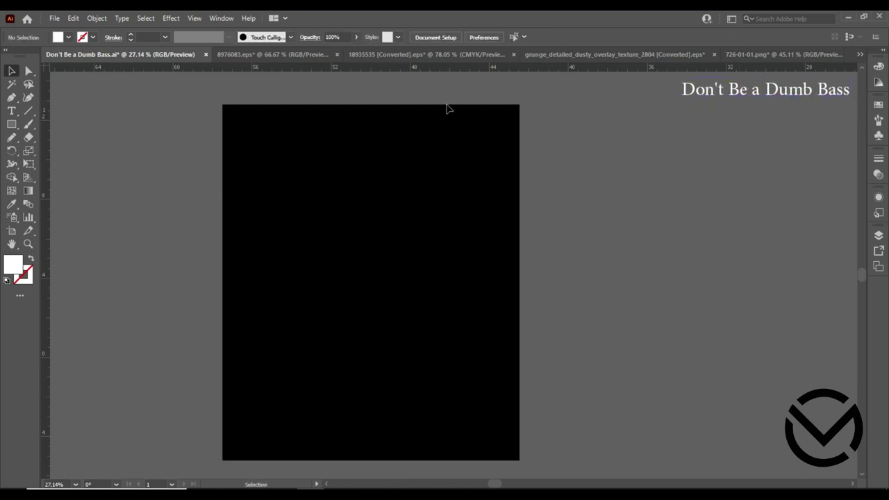
{"action": "left_click", "coordinate": [306, 55]}
Step: Bring the striped sun from 8976083.eps into the poster, enlarge it, and center it
{"action": "left_click_drag", "start_coordinate": [711, 263], "coordinate": [352, 224]}
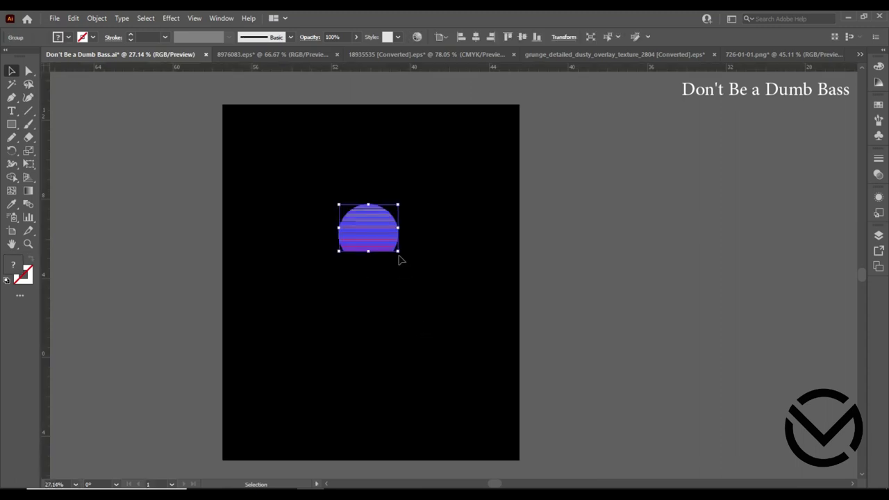
{"action": "left_click_drag", "start_coordinate": [397, 250], "coordinate": [522, 433]}
{"action": "left_click_drag", "start_coordinate": [450, 301], "coordinate": [405, 267]}
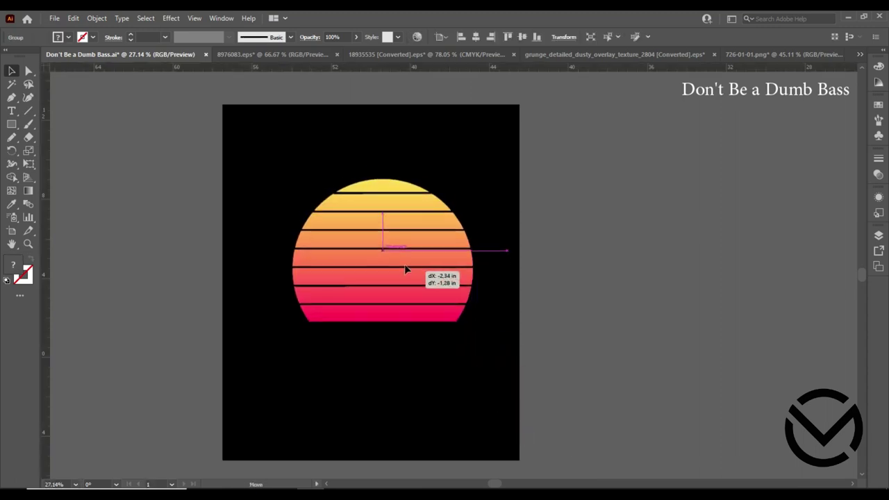
{"action": "left_click", "coordinate": [465, 357]}
Step: Draw a white 4 pt outline circle, about 9.9 in, fitted around the sun
{"action": "left_click_drag", "start_coordinate": [13, 127], "coordinate": [48, 147]}
{"action": "left_click_drag", "start_coordinate": [258, 176], "coordinate": [350, 269]}
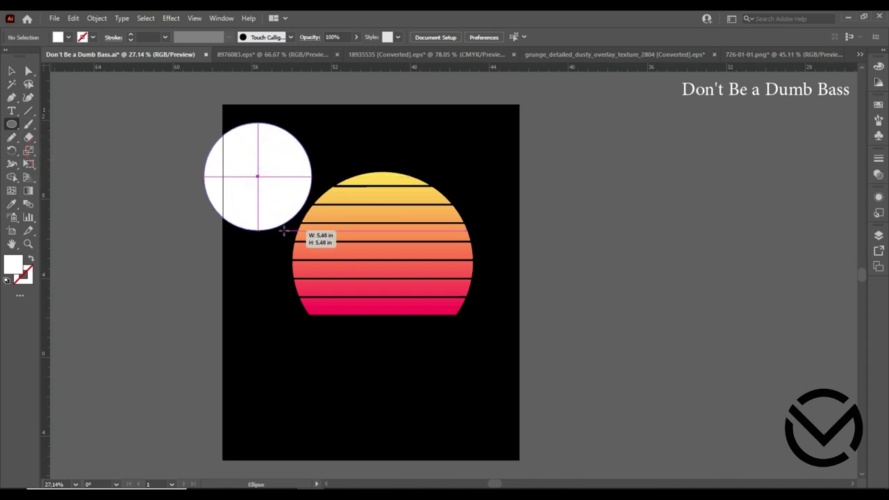
{"action": "left_click", "coordinate": [32, 258]}
{"action": "left_click", "coordinate": [130, 35]}
{"action": "left_click", "coordinate": [130, 35]}
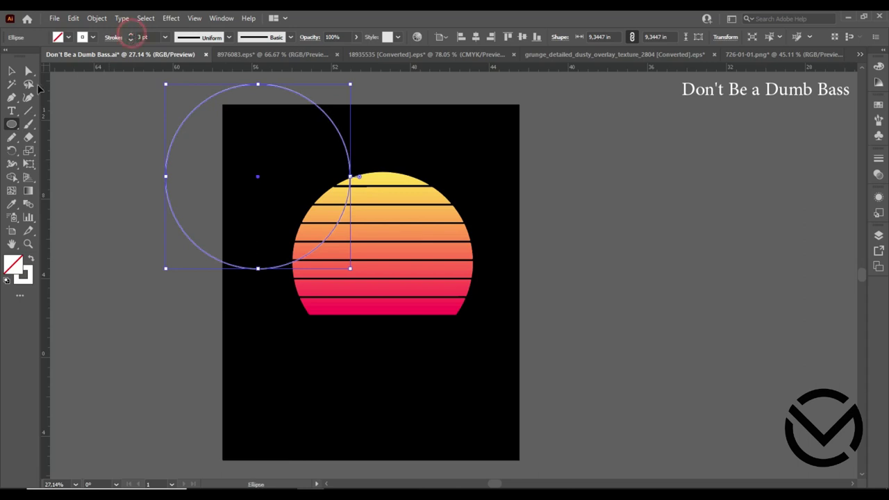
{"action": "key", "text": "v"}
{"action": "left_click_drag", "start_coordinate": [252, 273], "coordinate": [376, 357]}
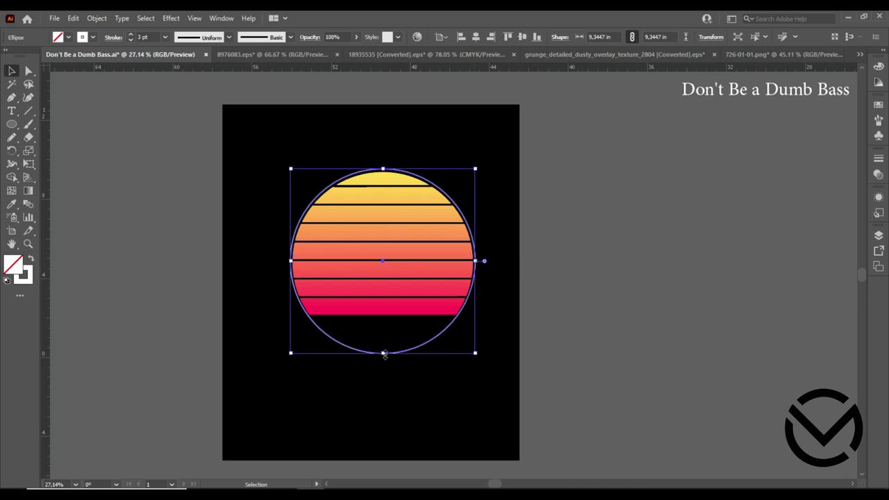
{"action": "left_click_drag", "start_coordinate": [383, 354], "coordinate": [382, 367]}
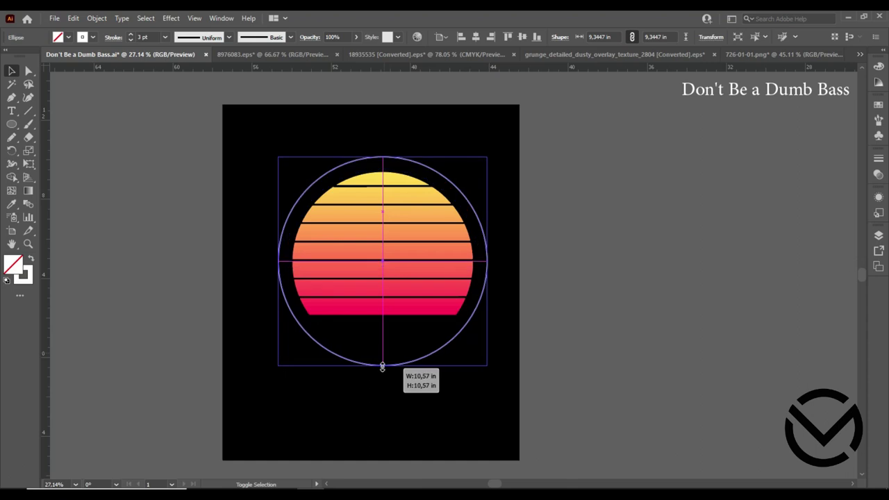
{"action": "left_click_drag", "start_coordinate": [381, 366], "coordinate": [382, 361]}
{"action": "left_click", "coordinate": [132, 39]}
{"action": "left_click", "coordinate": [161, 200]}
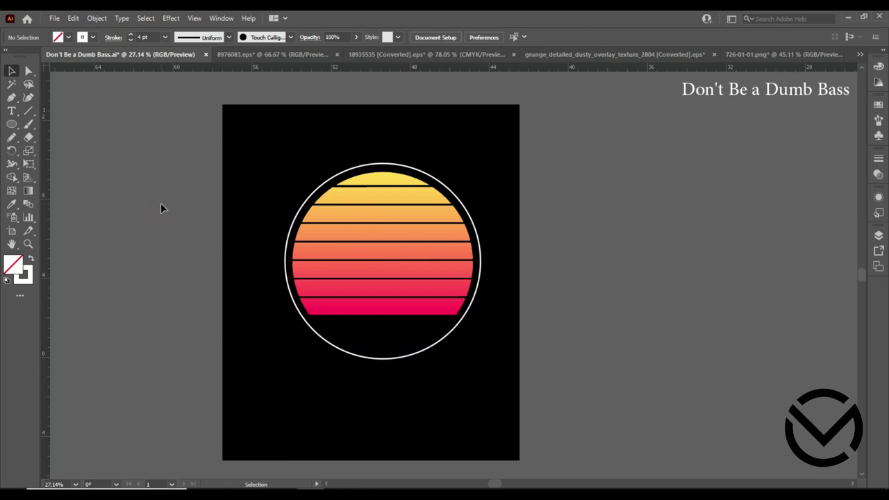
Step: Make the ring a 5 pt outline in the top stripe's yellow
{"action": "left_click", "coordinate": [353, 362]}
{"action": "key", "text": "i"}
{"action": "left_click", "coordinate": [378, 180]}
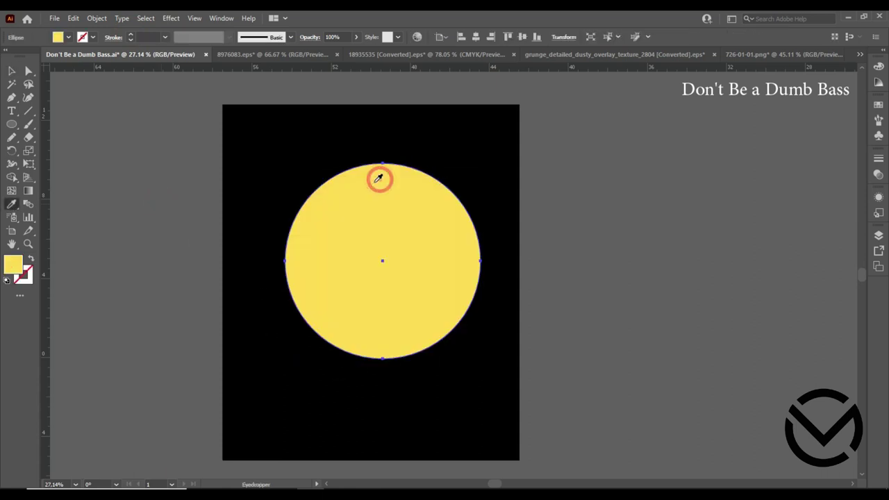
{"action": "key", "text": "shift+x"}
{"action": "key", "text": "v"}
{"action": "left_click", "coordinate": [130, 34]}
{"action": "left_click", "coordinate": [130, 35]}
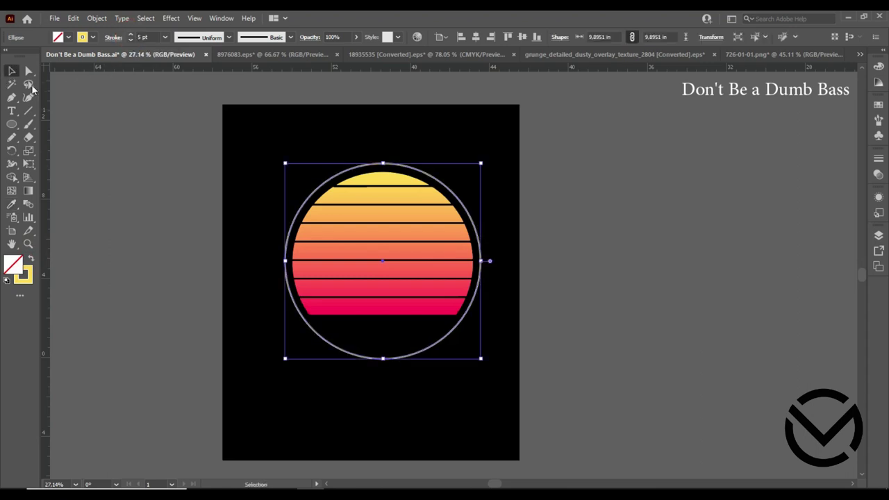
{"action": "left_click", "coordinate": [134, 138]}
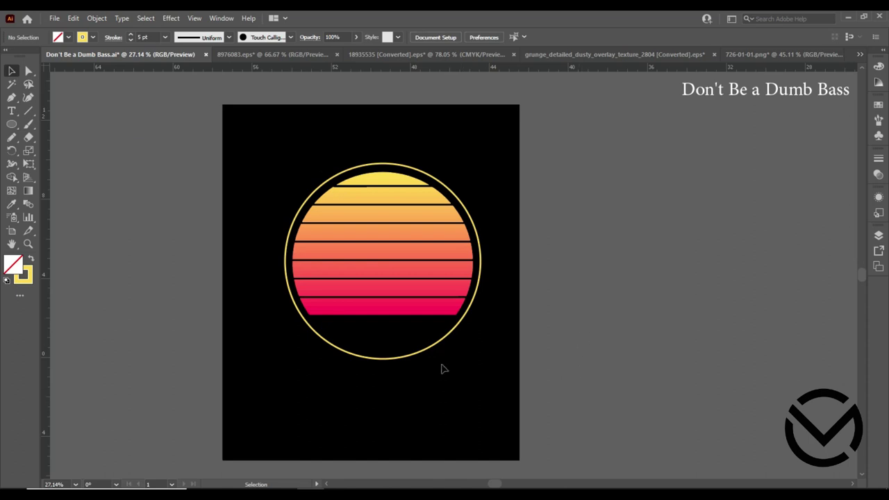
Step: Enlarge the sun and ring together to about 11.6 in and shift them up-left
{"action": "left_click", "coordinate": [422, 351]}
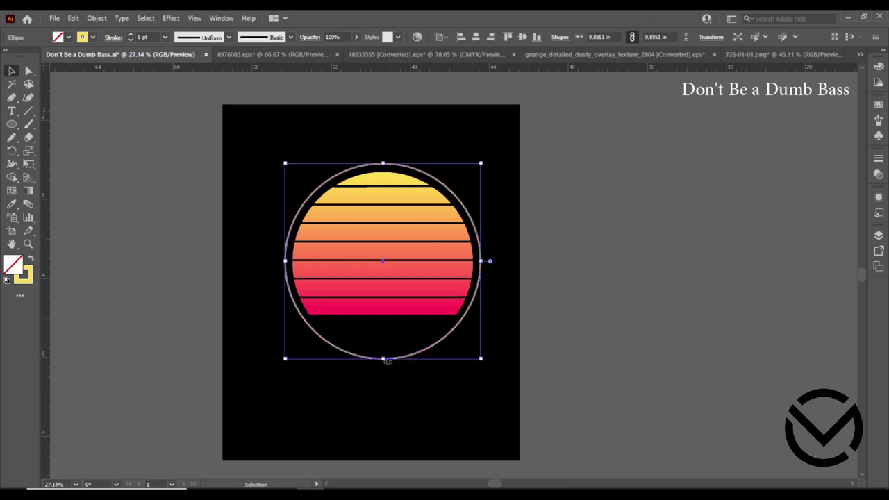
{"action": "left_click_drag", "start_coordinate": [384, 360], "coordinate": [383, 356]}
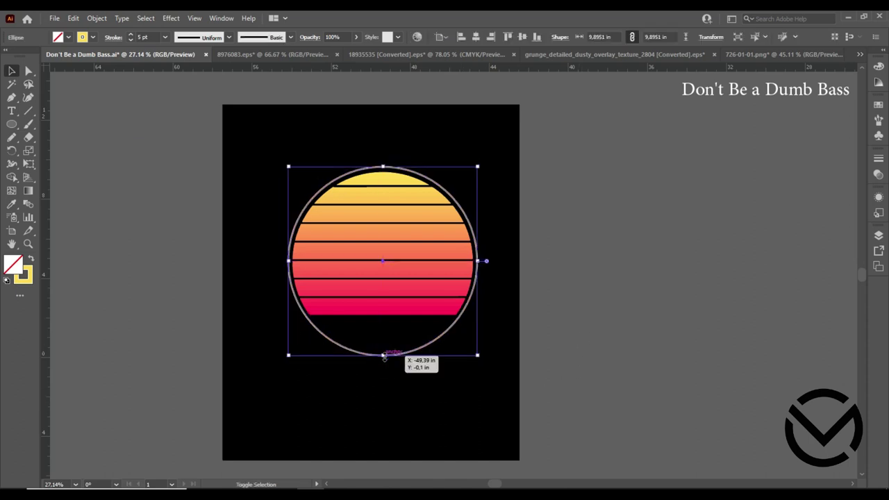
{"action": "left_click_drag", "start_coordinate": [352, 125], "coordinate": [464, 379]}
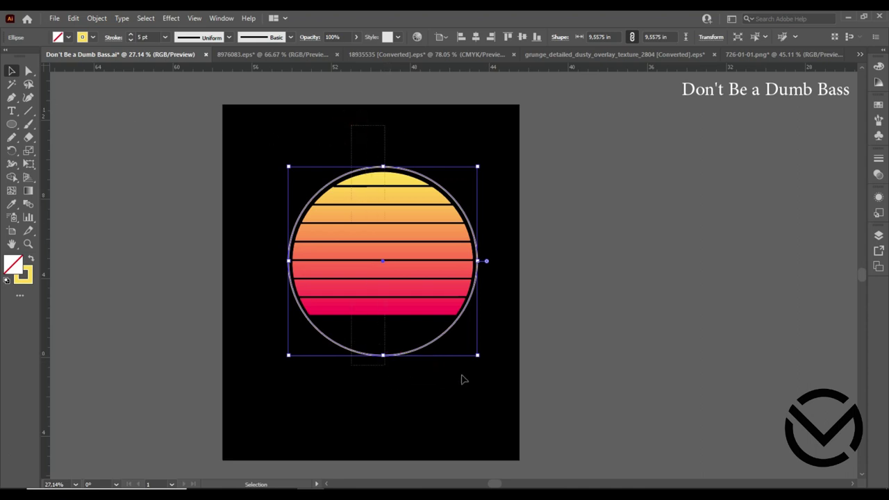
{"action": "key", "text": "ctrl+alt+b"}
{"action": "mouse_move", "coordinate": [382, 358]}
{"action": "left_mouse_down"}
{"action": "mouse_move", "coordinate": [387, 417]}
{"action": "mouse_move", "coordinate": [387, 396]}
{"action": "left_mouse_up"}
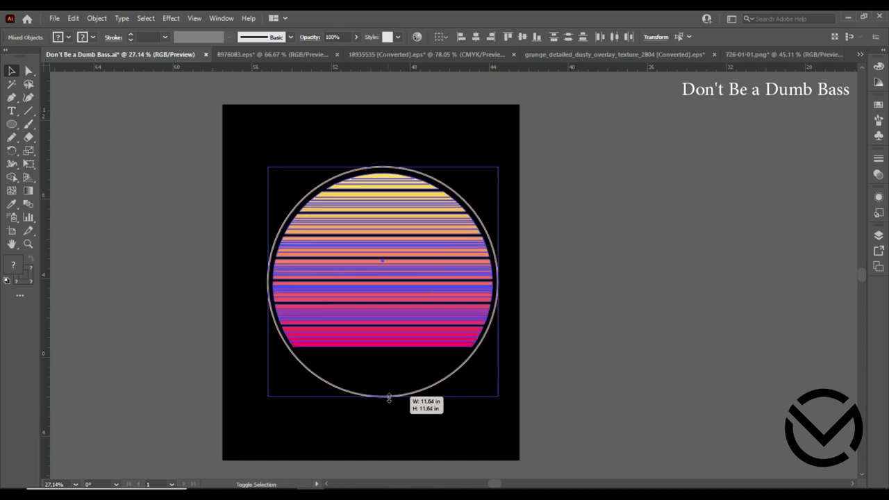
{"action": "left_click_drag", "start_coordinate": [392, 345], "coordinate": [378, 328]}
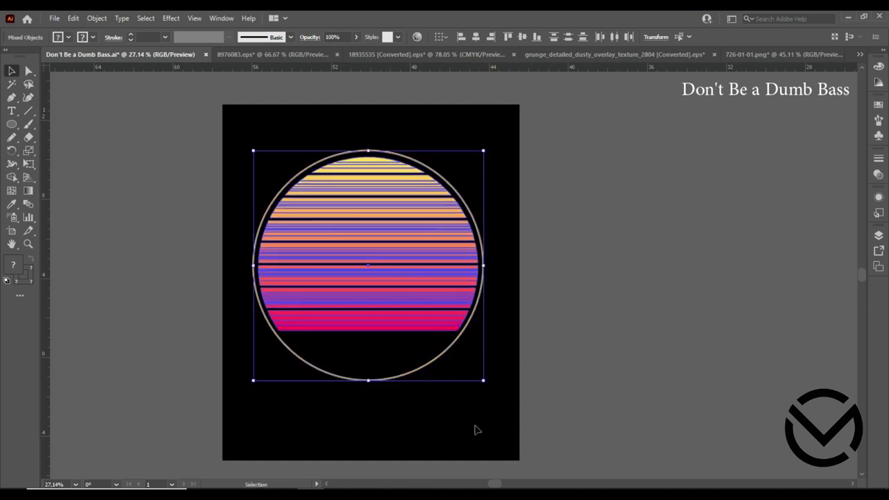
{"action": "left_click", "coordinate": [476, 424]}
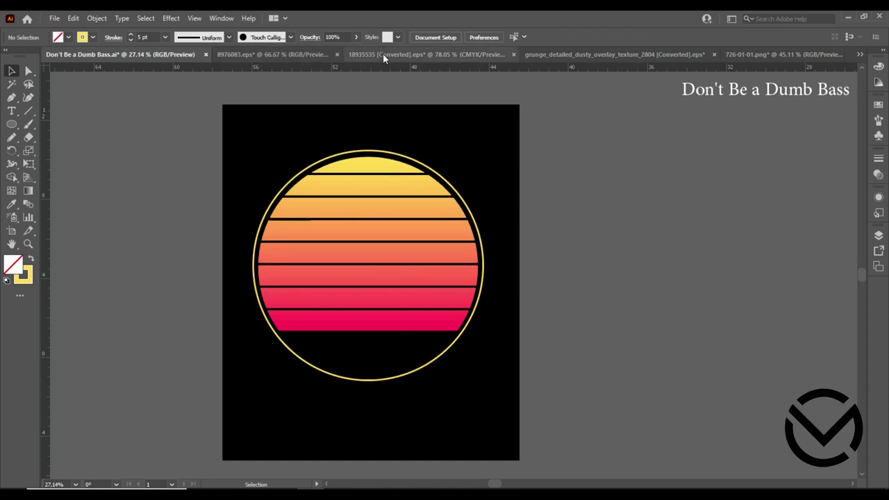
Step: Bring the fisherman silhouette into the poster, enlarged on the sun's left side
{"action": "left_click", "coordinate": [297, 53]}
{"action": "mouse_move", "coordinate": [340, 335]}
{"action": "left_mouse_down"}
{"action": "mouse_move", "coordinate": [180, 117]}
{"action": "mouse_move", "coordinate": [162, 56]}
{"action": "left_mouse_up"}
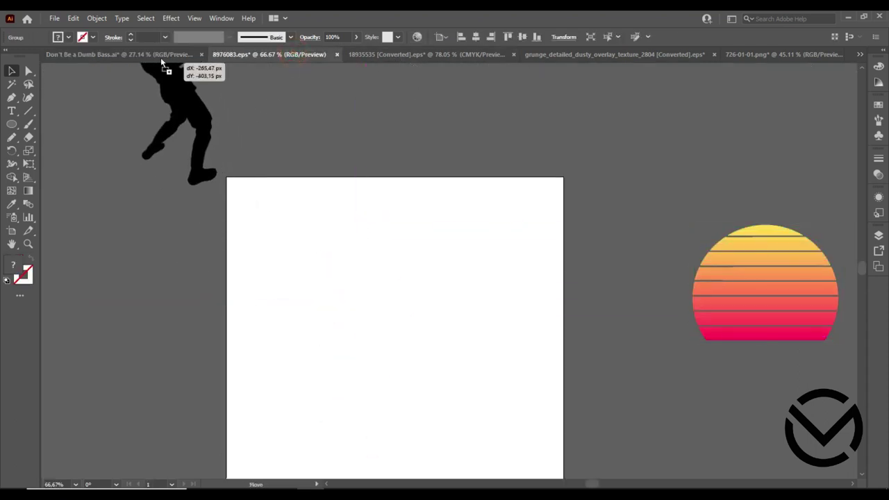
{"action": "left_click_drag", "start_coordinate": [350, 262], "coordinate": [293, 291]}
{"action": "left_click_drag", "start_coordinate": [361, 232], "coordinate": [388, 175]}
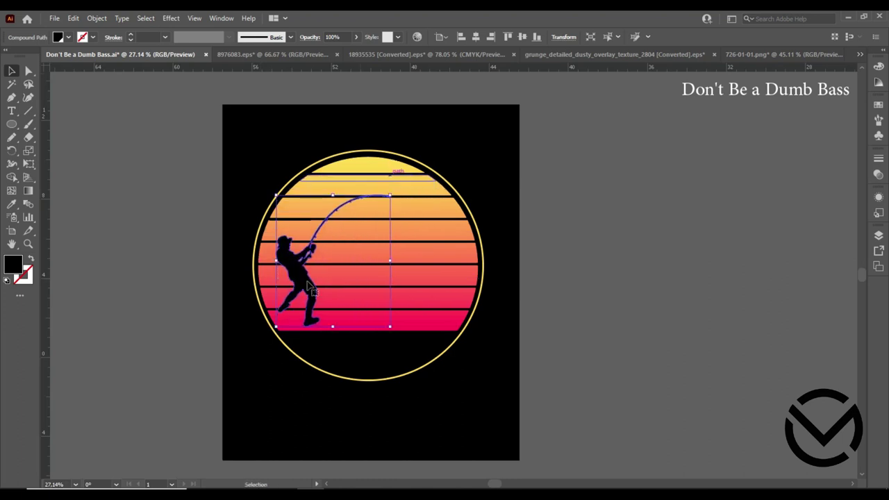
{"action": "left_click", "coordinate": [172, 220]}
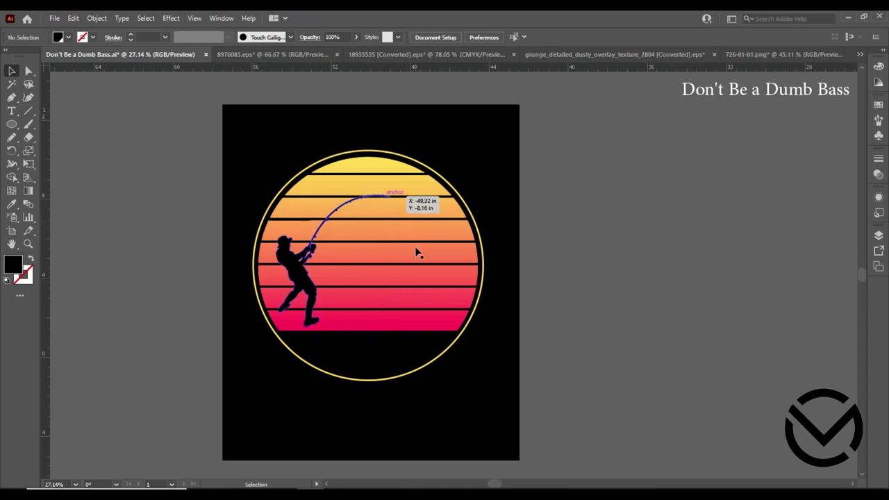
{"action": "left_click", "coordinate": [11, 138]}
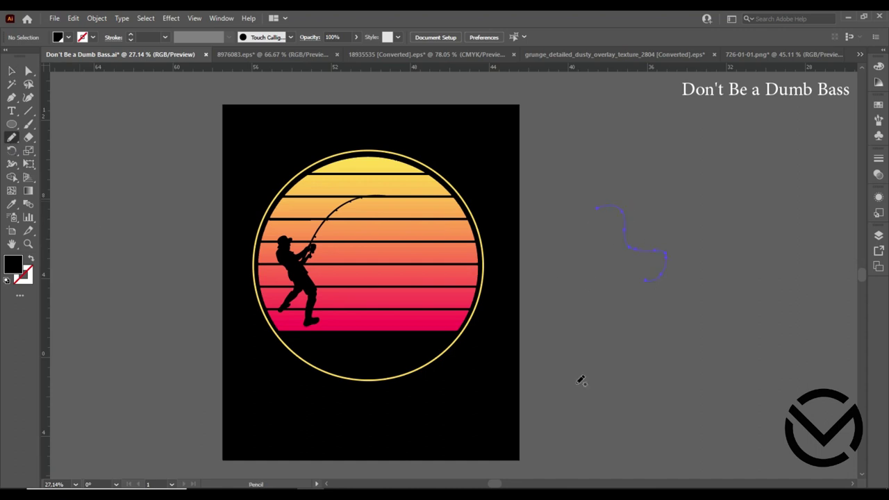
Step: Turn the pencil curve into a black 3 pt outline with no fill
{"action": "left_click", "coordinate": [13, 73]}
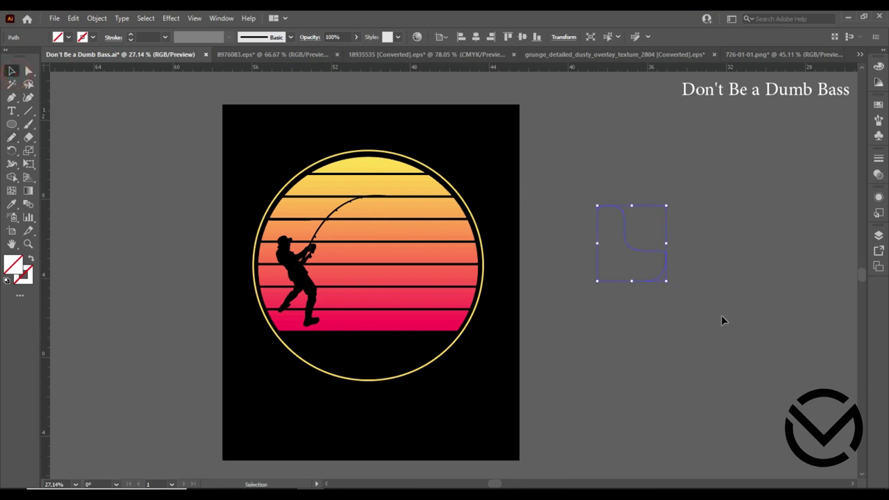
{"action": "double_click", "coordinate": [14, 267]}
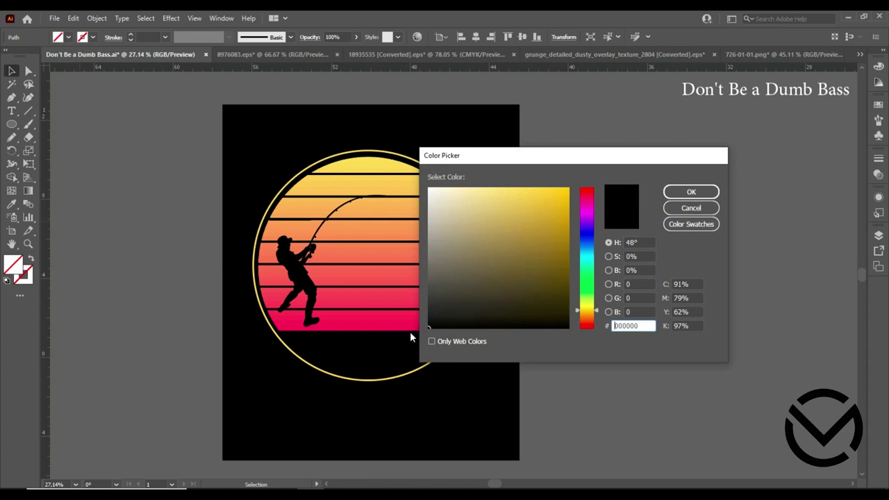
{"action": "left_click", "coordinate": [694, 193]}
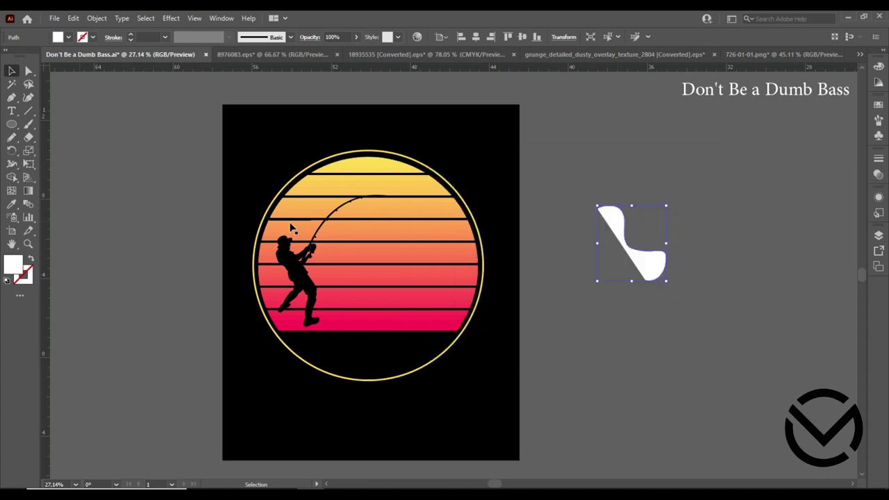
{"action": "left_click", "coordinate": [879, 105]}
{"action": "left_click", "coordinate": [770, 141]}
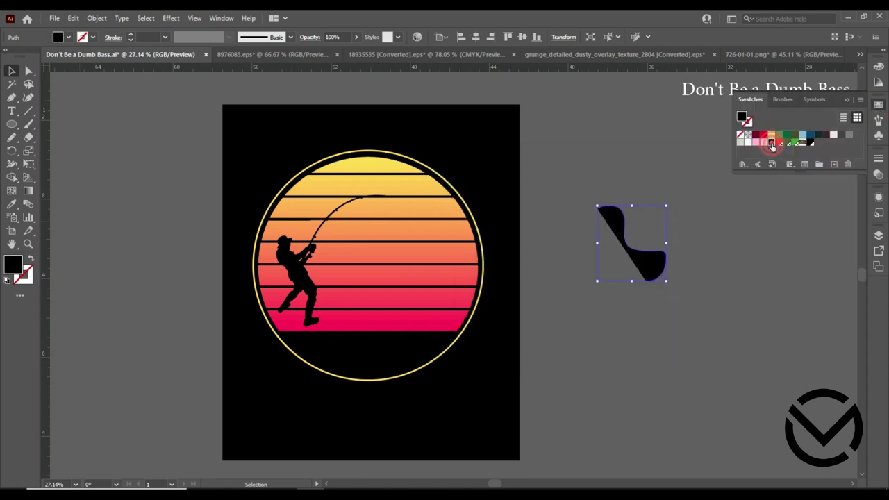
{"action": "left_click", "coordinate": [31, 260]}
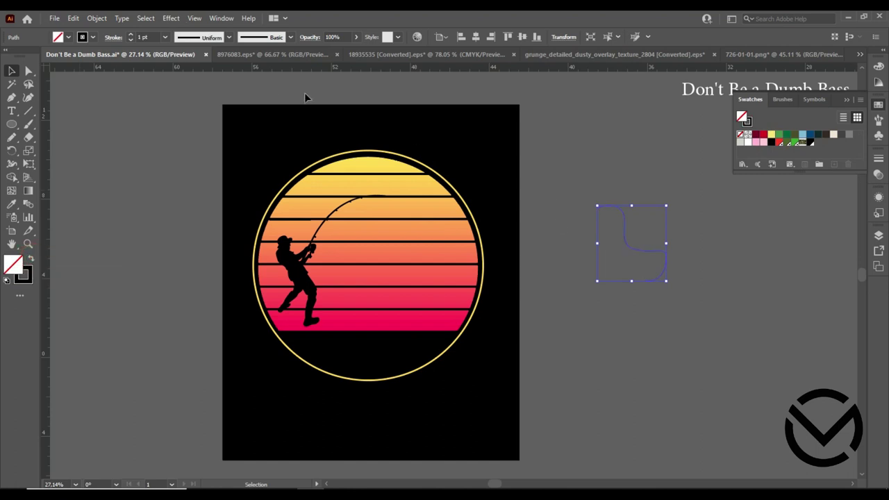
{"action": "left_click", "coordinate": [130, 34]}
{"action": "left_click", "coordinate": [682, 343]}
{"action": "left_click_drag", "start_coordinate": [647, 254], "coordinate": [430, 241]}
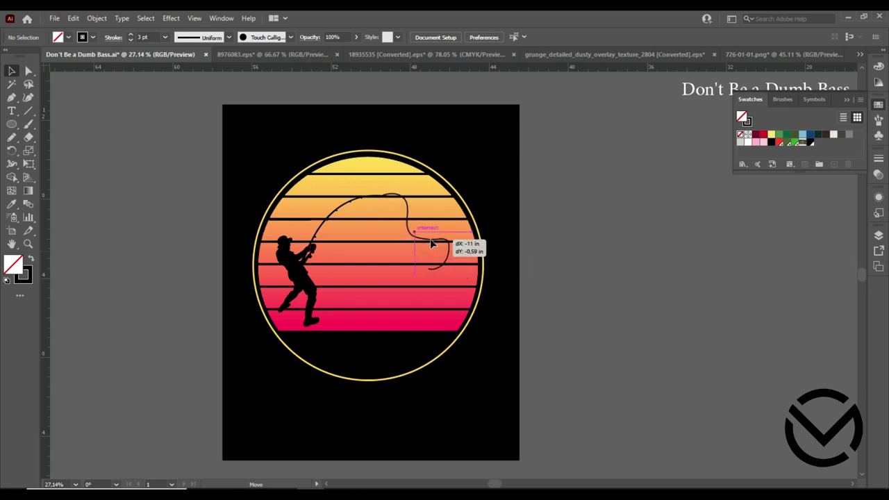
{"action": "left_click_drag", "start_coordinate": [445, 266], "coordinate": [656, 300]}
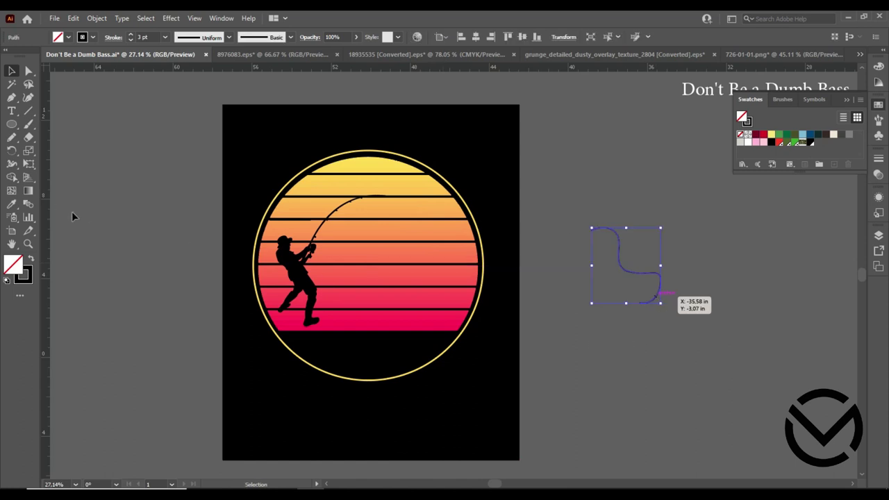
Step: Draw a new wavy pencil line, delete the extra curve, and attach it to the rod tip
{"action": "left_click", "coordinate": [12, 138]}
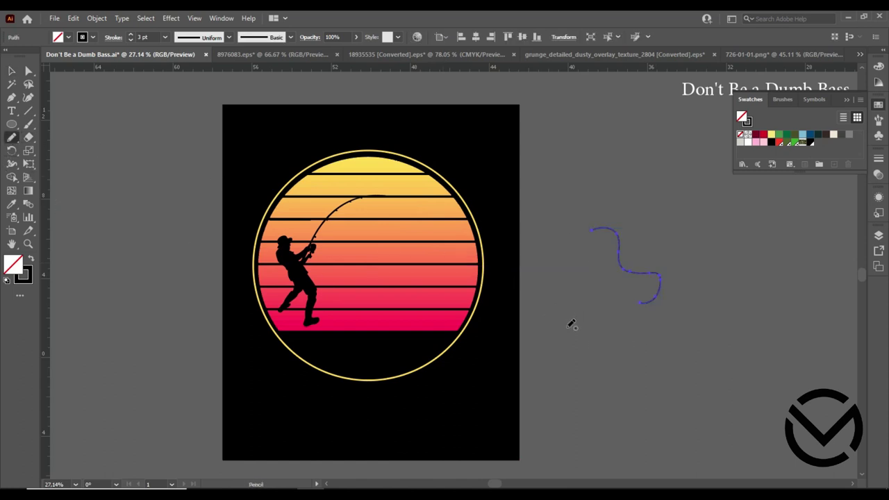
{"action": "left_click_drag", "start_coordinate": [564, 326], "coordinate": [582, 324]}
{"action": "left_click_drag", "start_coordinate": [615, 382], "coordinate": [614, 381]}
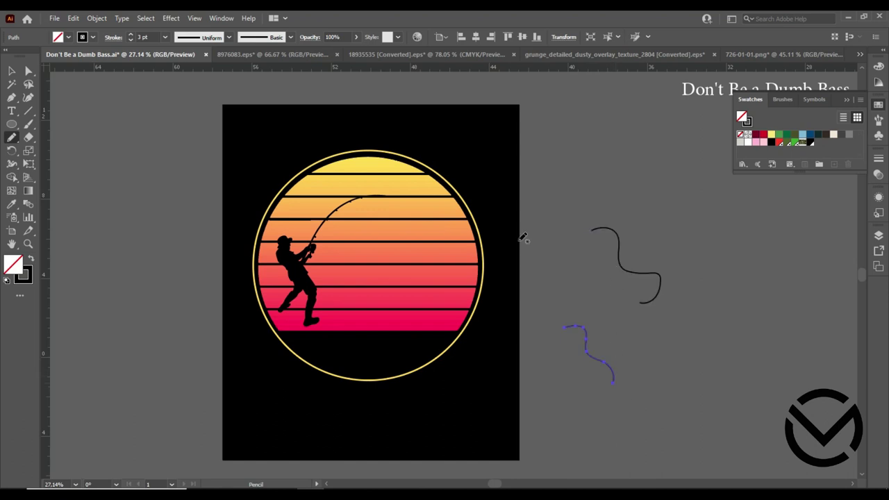
{"action": "left_click", "coordinate": [12, 71]}
{"action": "key", "text": "ctrl+z"}
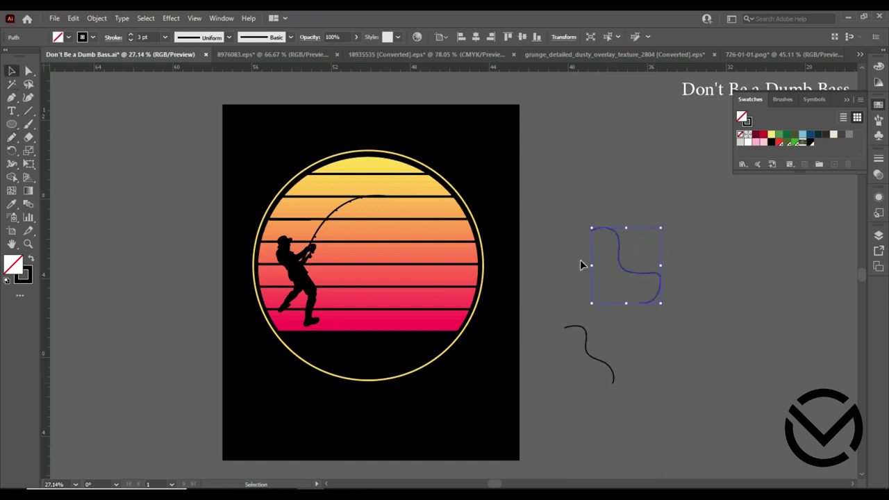
{"action": "key", "text": "Delete"}
{"action": "left_click_drag", "start_coordinate": [590, 353], "coordinate": [404, 221]}
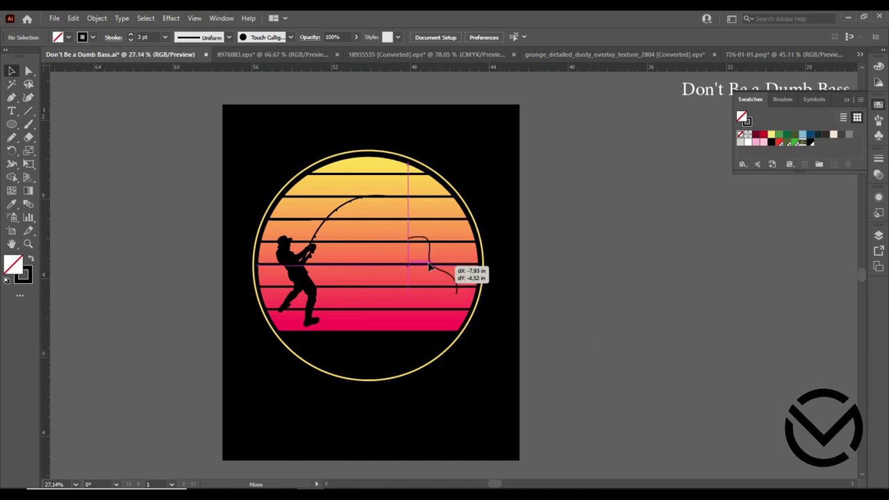
{"action": "left_click", "coordinate": [605, 197]}
{"action": "left_click", "coordinate": [579, 188]}
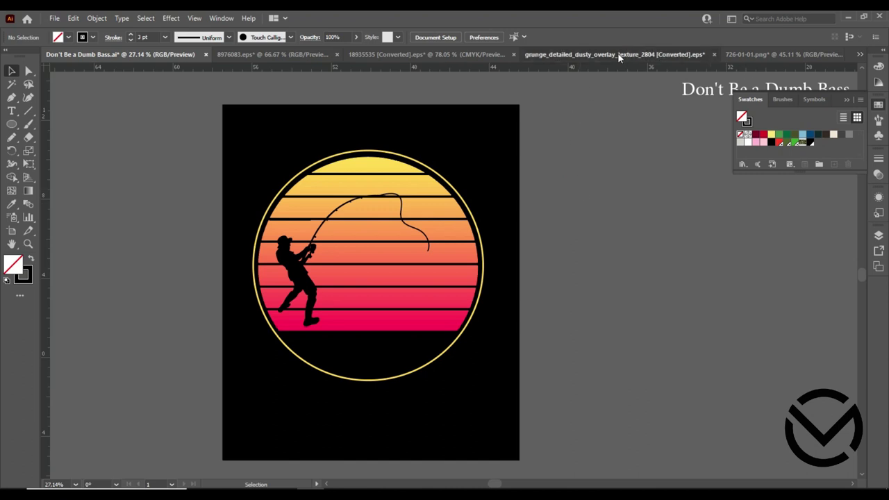
{"action": "left_click", "coordinate": [617, 54]}
Step: Bring the treble hook from the 18935535 hooks document and hang it at the line's end
{"action": "left_click", "coordinate": [407, 54]}
{"action": "left_click_drag", "start_coordinate": [393, 208], "coordinate": [148, 56]}
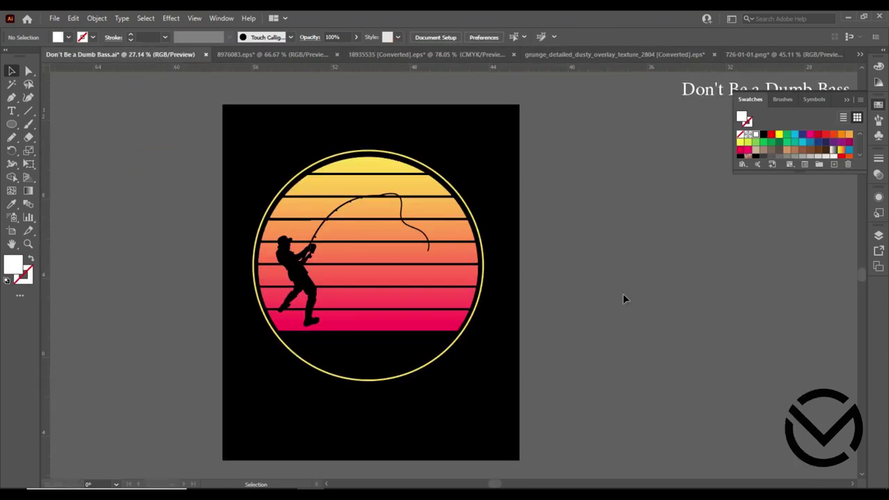
{"action": "mouse_move", "coordinate": [623, 298]}
{"action": "left_mouse_down"}
{"action": "mouse_move", "coordinate": [636, 286]}
{"action": "mouse_move", "coordinate": [407, 284]}
{"action": "mouse_move", "coordinate": [419, 273]}
{"action": "left_mouse_up"}
{"action": "left_click", "coordinate": [639, 323]}
{"action": "left_click", "coordinate": [655, 257]}
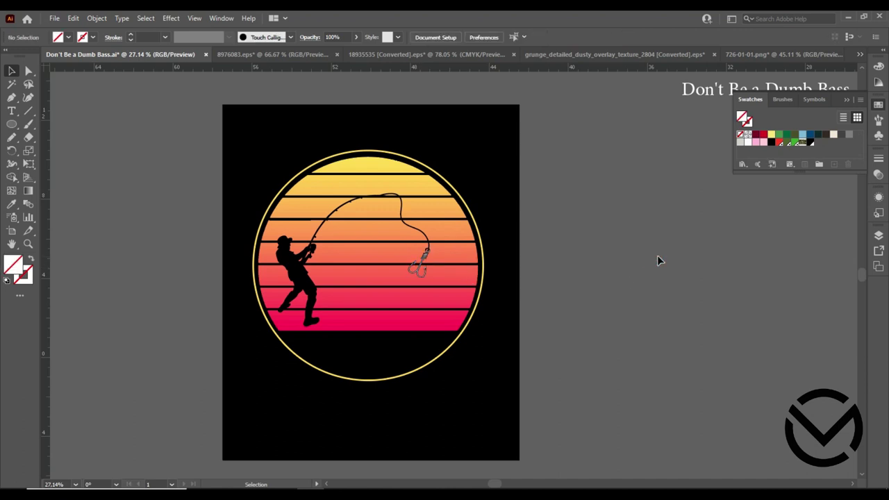
{"action": "left_click", "coordinate": [11, 124]}
Step: Create a 3.5848 in circle filled with the sunset's top yellow
{"action": "left_click_drag", "start_coordinate": [99, 167], "coordinate": [134, 200]}
{"action": "left_click", "coordinate": [108, 200]}
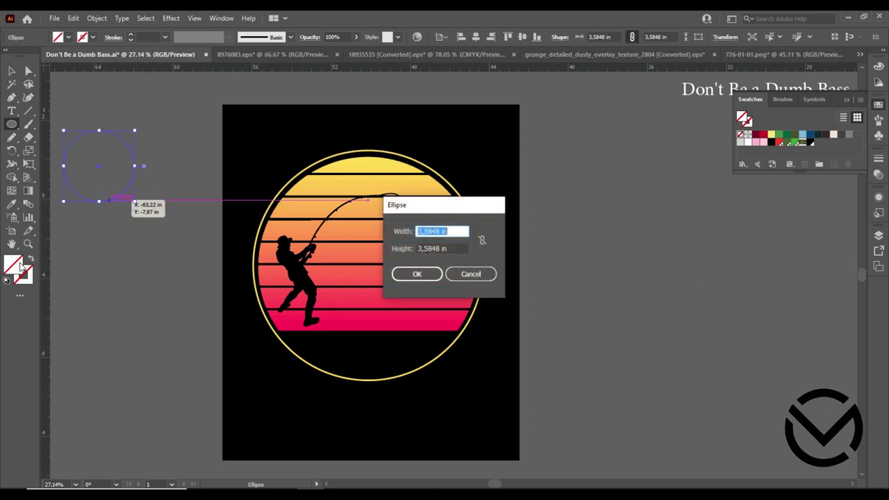
{"action": "left_click", "coordinate": [404, 274]}
{"action": "left_click", "coordinate": [11, 204]}
{"action": "left_click", "coordinate": [362, 160]}
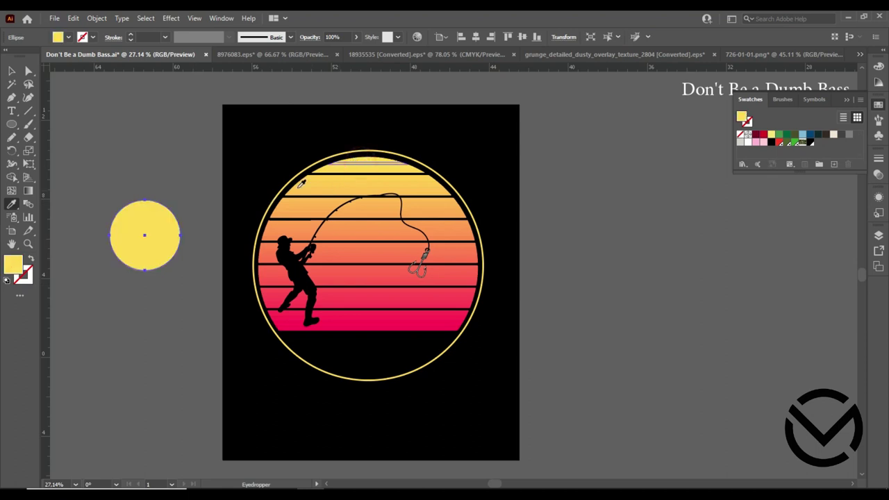
{"action": "double_click", "coordinate": [13, 266]}
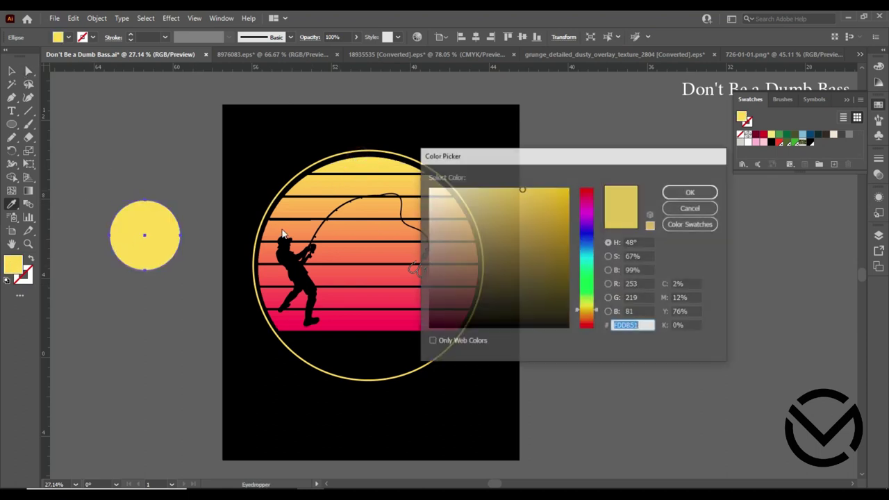
{"action": "left_click", "coordinate": [685, 194]}
Step: Place the yellow circle in the sunset behind the hook, enlarged to about 3.99 in
{"action": "key", "text": "v"}
{"action": "mouse_move", "coordinate": [170, 259]}
{"action": "left_mouse_down"}
{"action": "mouse_move", "coordinate": [458, 277]}
{"action": "mouse_move", "coordinate": [439, 275]}
{"action": "left_mouse_up"}
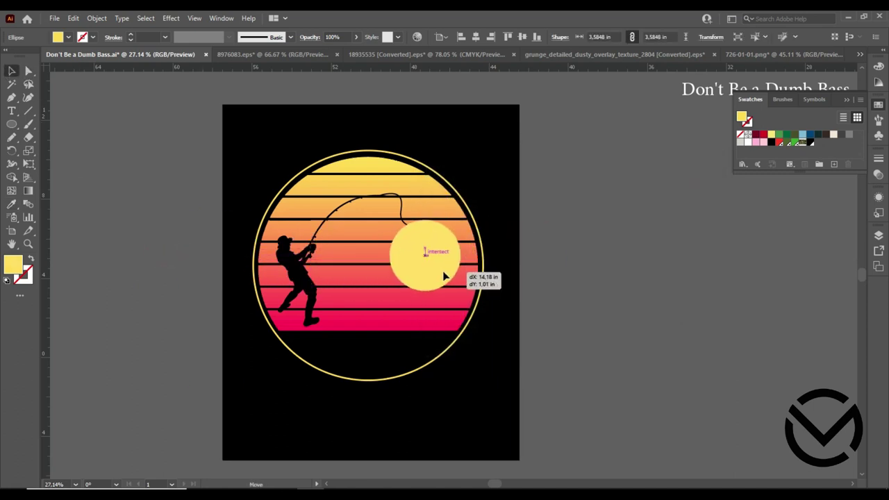
{"action": "right_click", "coordinate": [440, 276]}
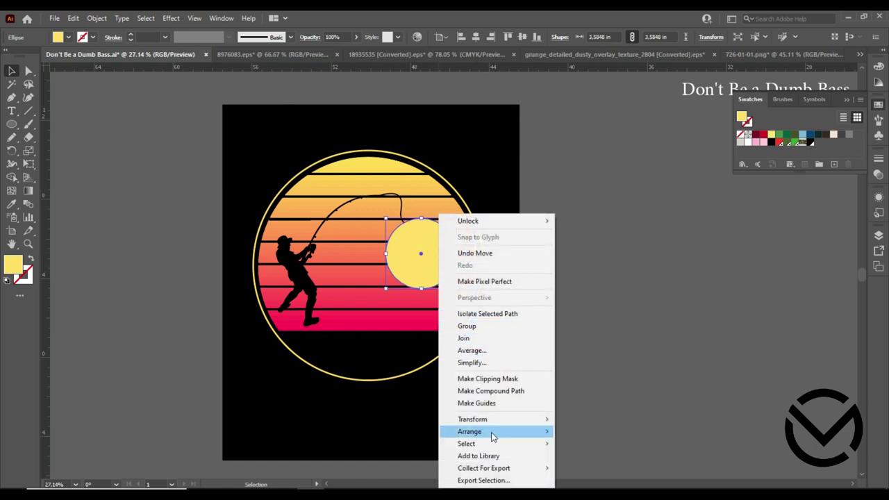
{"action": "left_click", "coordinate": [594, 456]}
{"action": "right_click", "coordinate": [434, 272]}
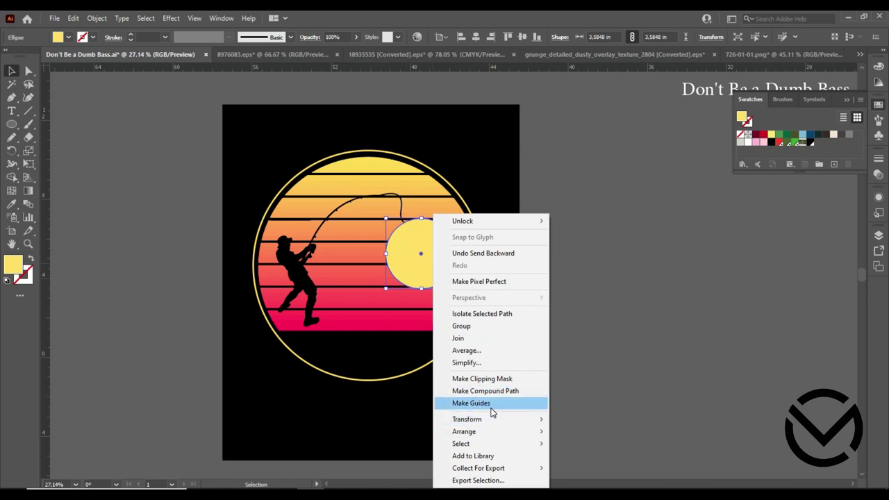
{"action": "mouse_move", "coordinate": [470, 432]}
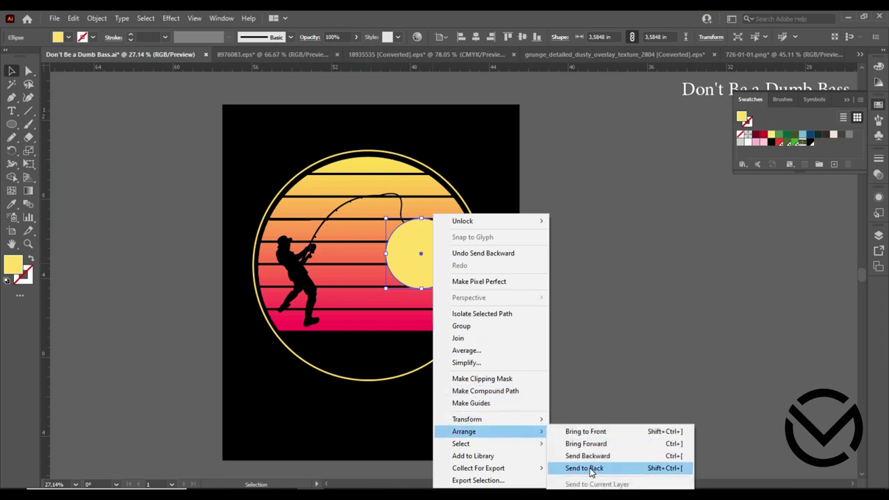
{"action": "left_click", "coordinate": [590, 456]}
{"action": "right_click", "coordinate": [436, 232]}
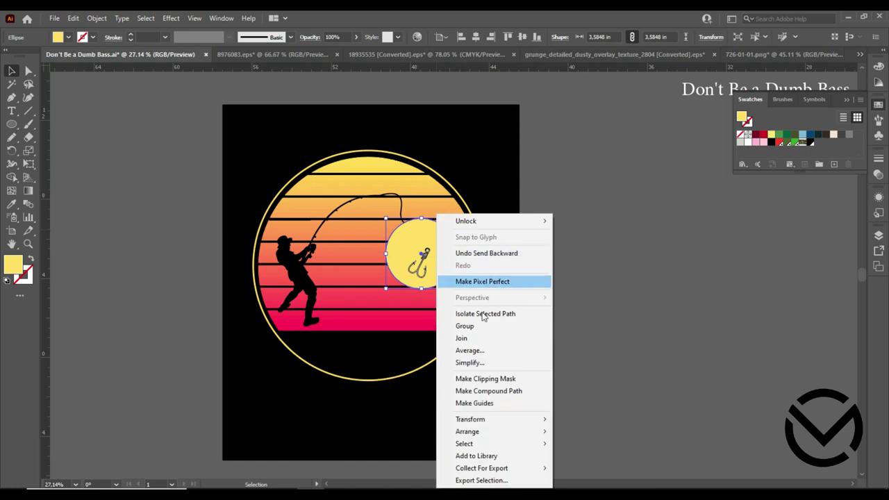
{"action": "left_click", "coordinate": [579, 457]}
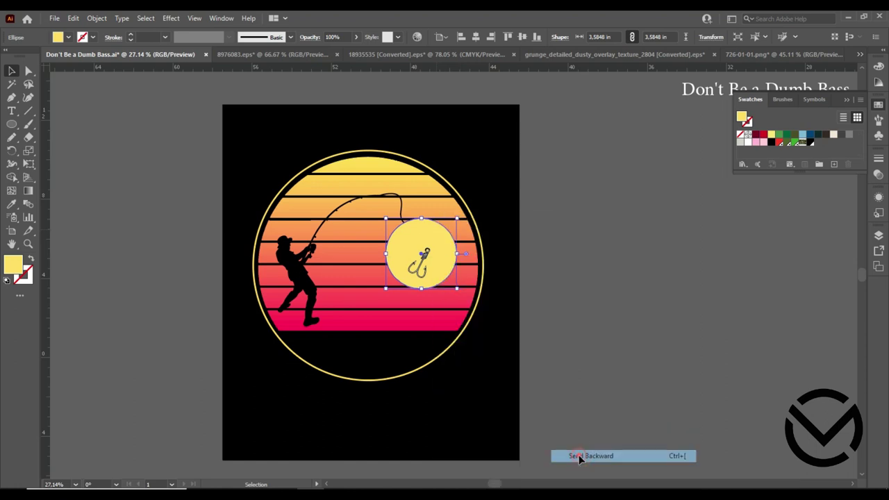
{"action": "left_click", "coordinate": [579, 262]}
{"action": "left_click_drag", "start_coordinate": [437, 273], "coordinate": [434, 283]}
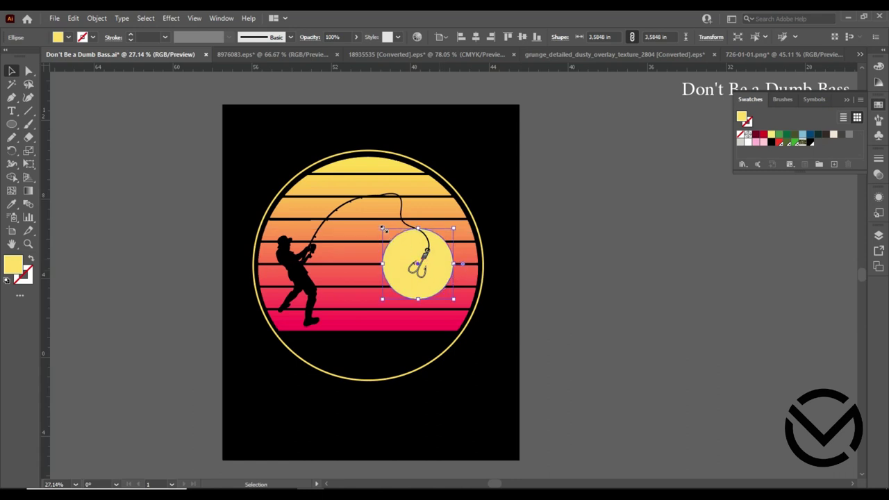
{"action": "left_click_drag", "start_coordinate": [382, 228], "coordinate": [375, 221]}
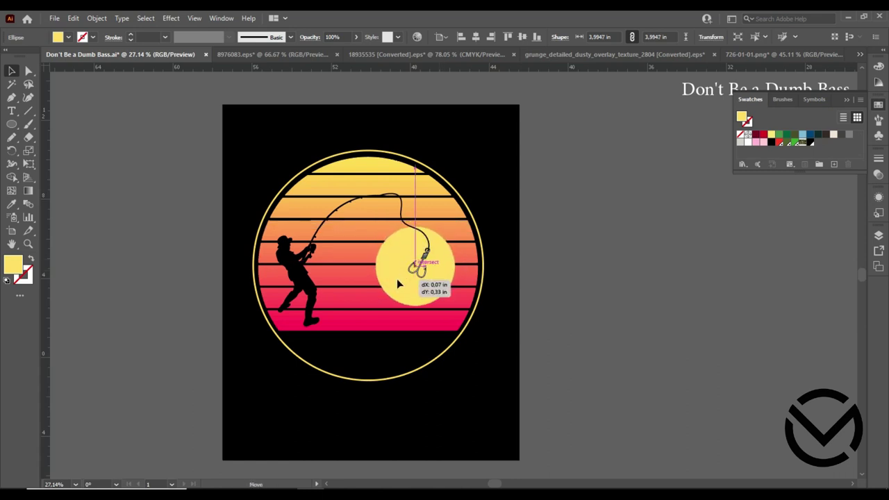
Step: Bring in the 726-01-01.png bass, rotated about 45° and shrunk, with its mouth on the hook
{"action": "left_click", "coordinate": [576, 290]}
{"action": "left_click", "coordinate": [756, 54]}
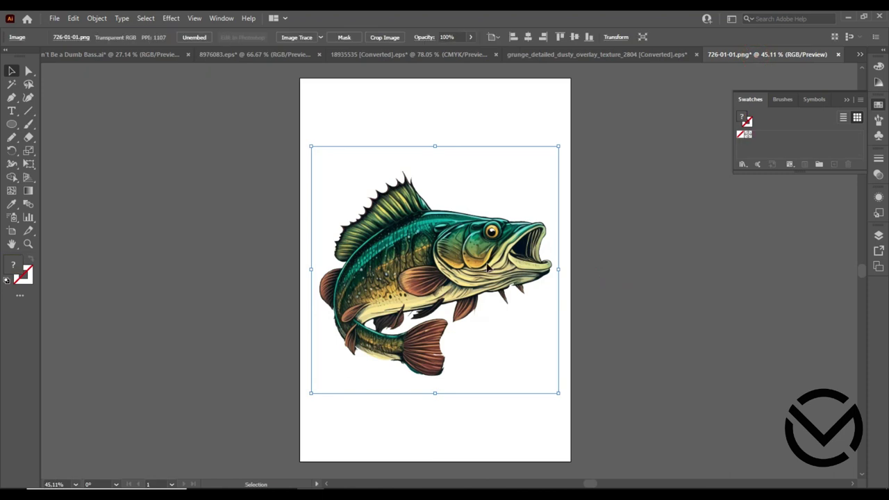
{"action": "left_click_drag", "start_coordinate": [490, 255], "coordinate": [555, 272]}
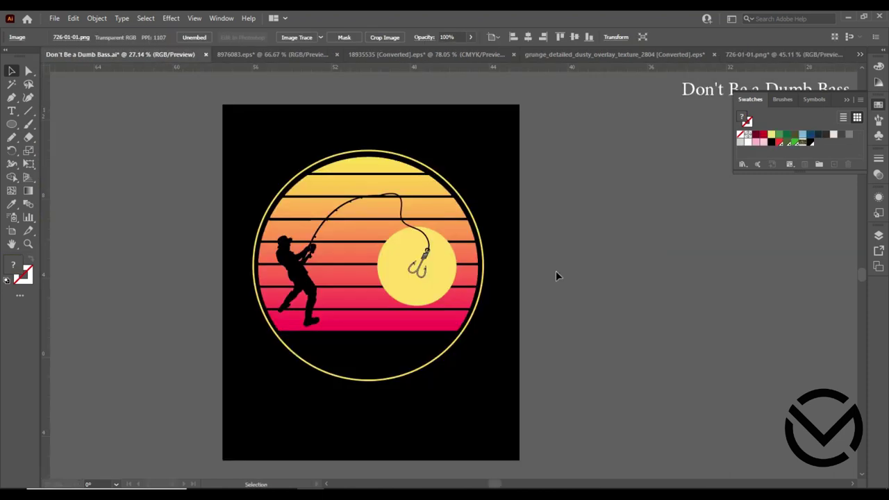
{"action": "left_click_drag", "start_coordinate": [599, 204], "coordinate": [527, 161]}
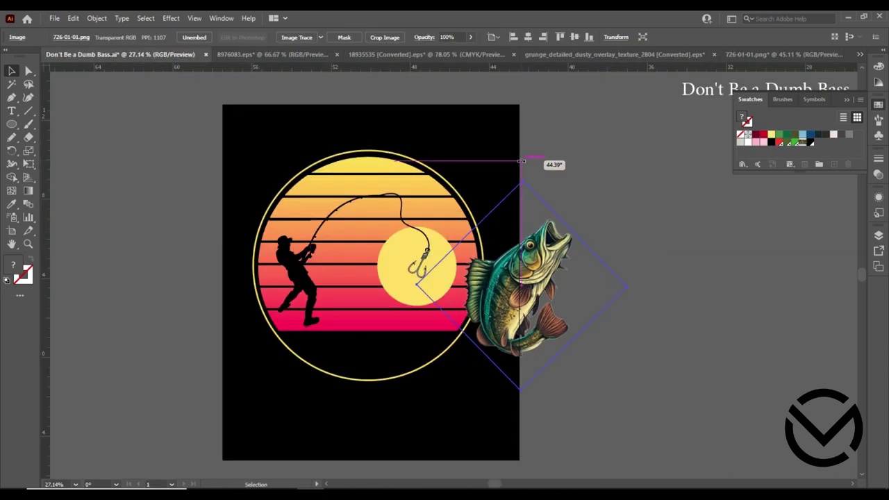
{"action": "left_click_drag", "start_coordinate": [526, 288], "coordinate": [380, 334]}
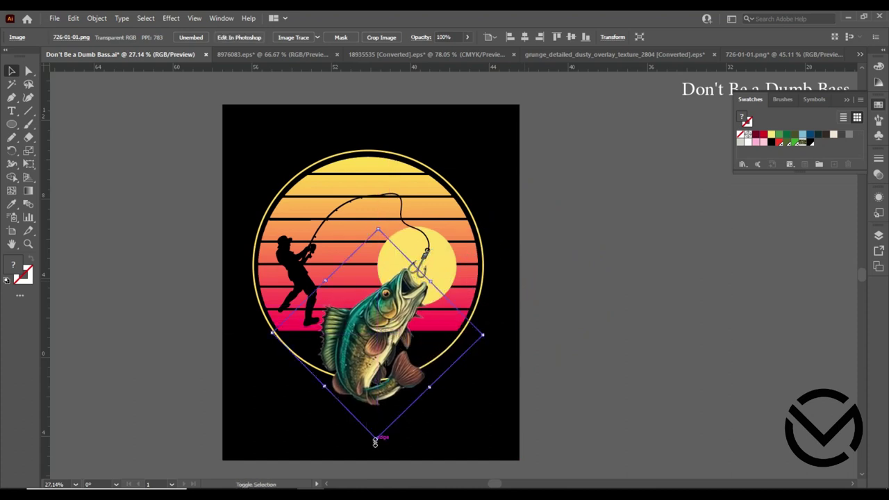
{"action": "left_click_drag", "start_coordinate": [375, 441], "coordinate": [376, 404]}
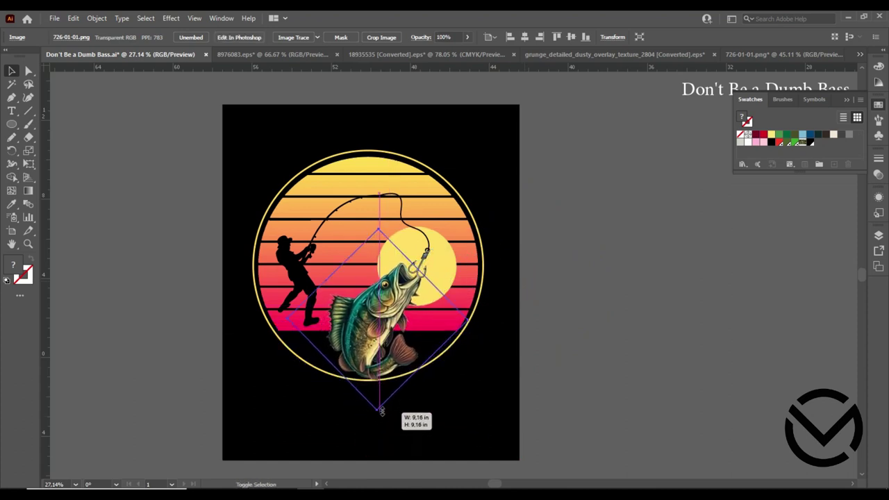
{"action": "left_click", "coordinate": [605, 336]}
{"action": "left_click_drag", "start_coordinate": [394, 299], "coordinate": [397, 301]}
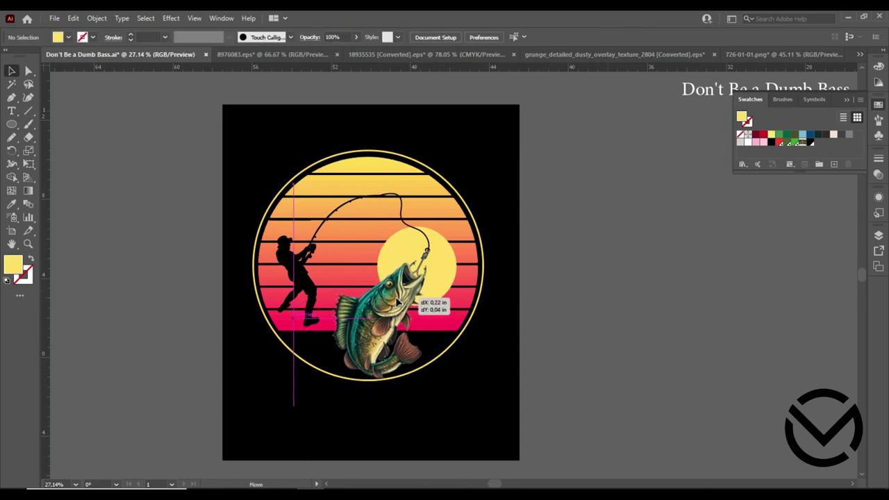
{"action": "left_click_drag", "start_coordinate": [514, 286], "coordinate": [515, 285]}
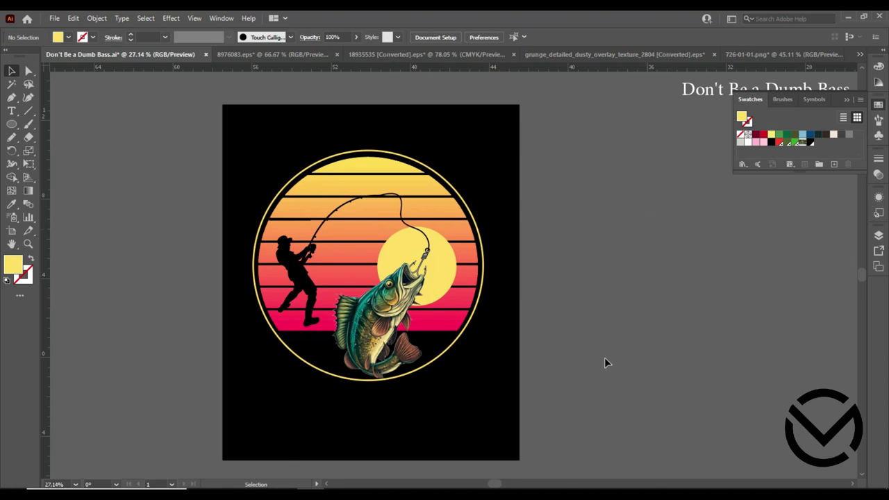
Step: Copy the grunge splatter texture into the Don't Be a Dumb Bass poster
{"action": "left_click", "coordinate": [760, 54]}
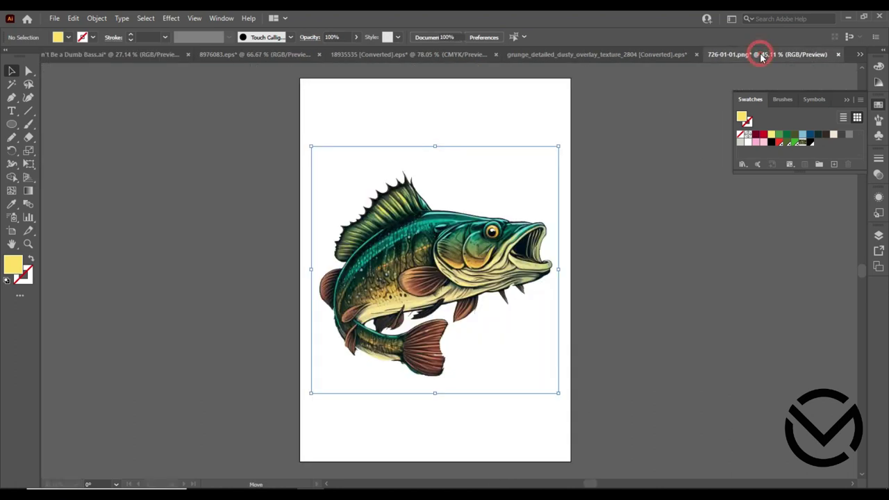
{"action": "left_click", "coordinate": [639, 54]}
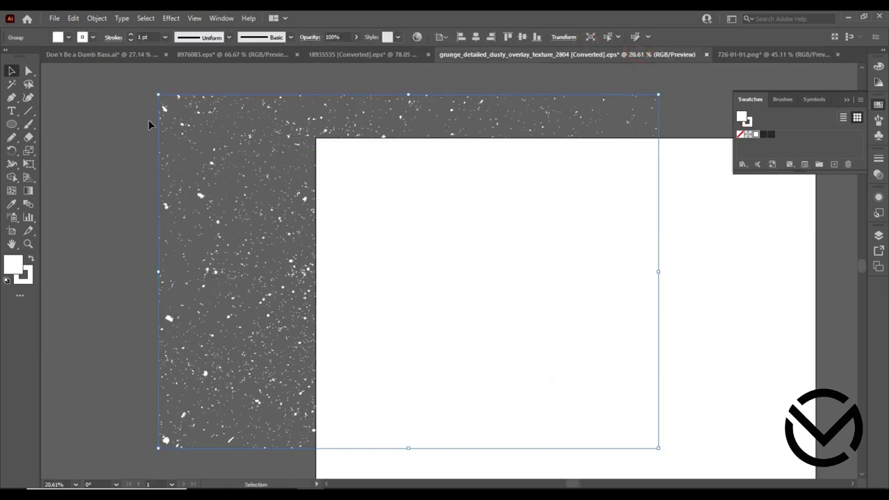
{"action": "left_click", "coordinate": [88, 53]}
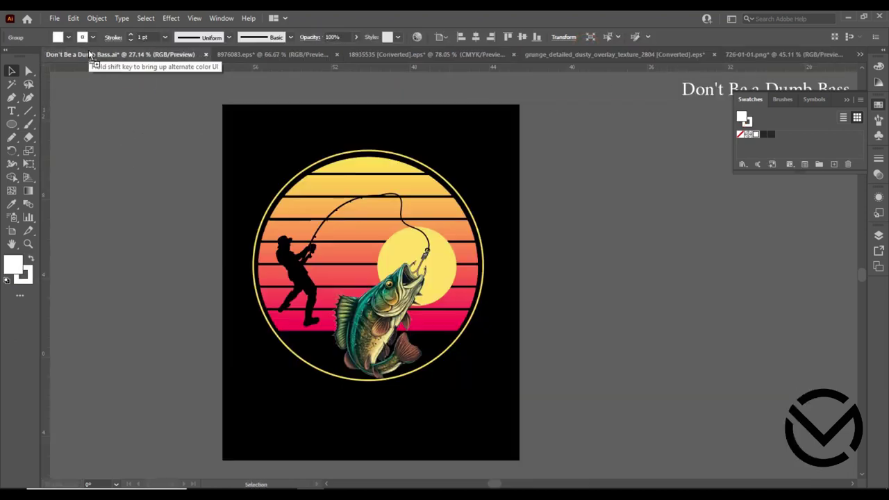
{"action": "left_click_drag", "start_coordinate": [692, 298], "coordinate": [691, 298]}
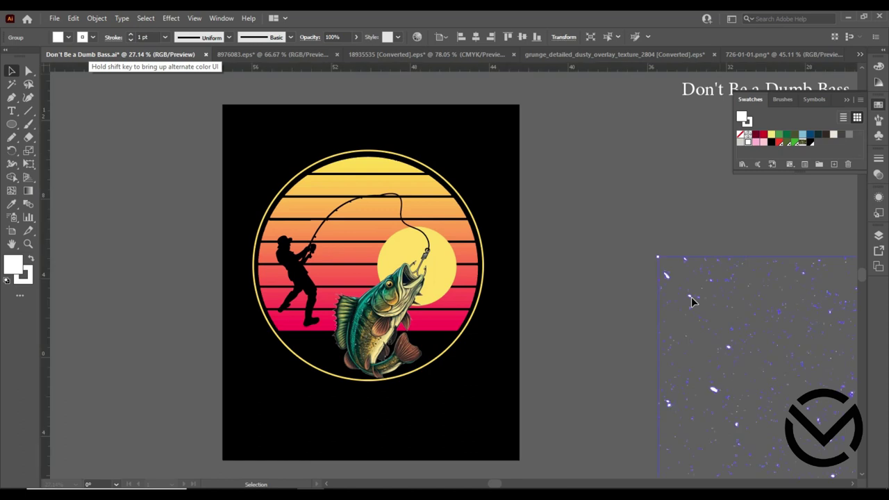
{"action": "left_click", "coordinate": [554, 218]}
Step: Draw a no-fill ellipse beside the artboard and pull its top anchor down to flatten it
{"action": "left_click", "coordinate": [11, 124]}
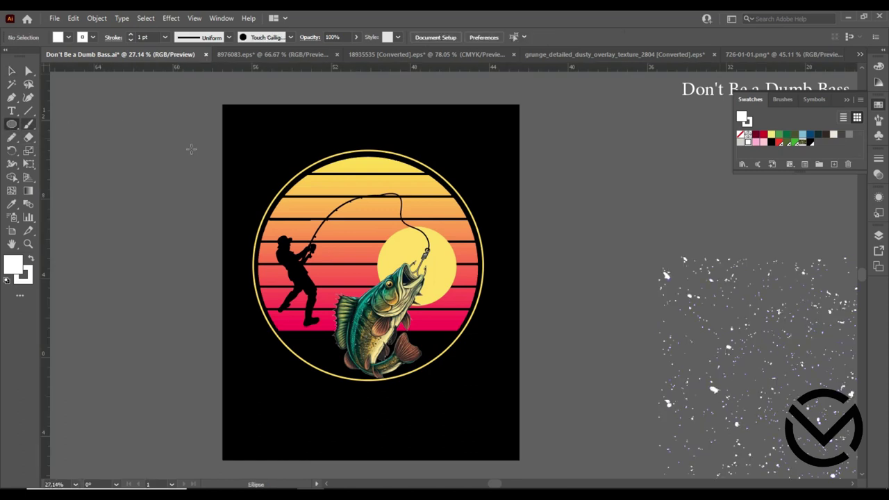
{"action": "left_click_drag", "start_coordinate": [581, 172], "coordinate": [705, 289]}
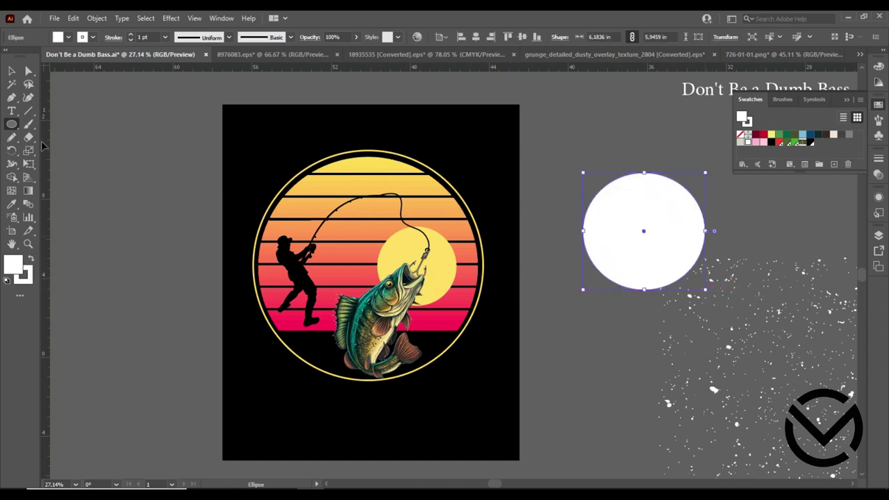
{"action": "left_click", "coordinate": [58, 36]}
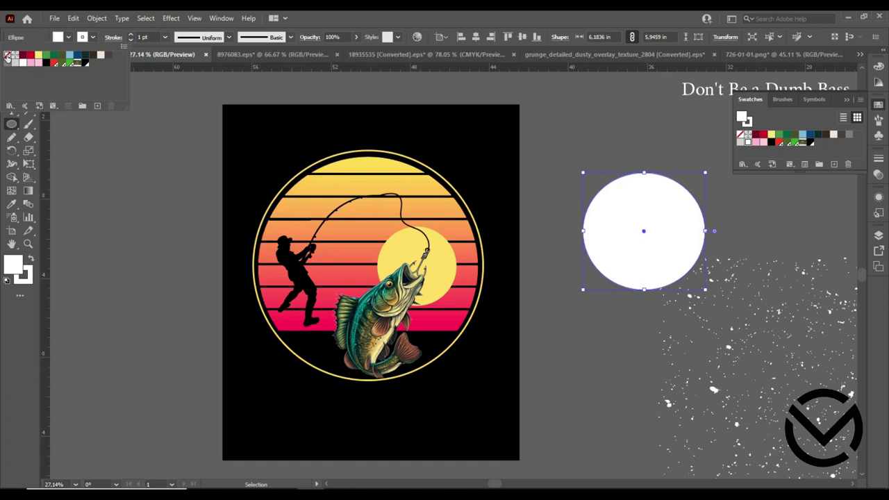
{"action": "left_click", "coordinate": [6, 54]}
{"action": "left_click", "coordinate": [10, 71]}
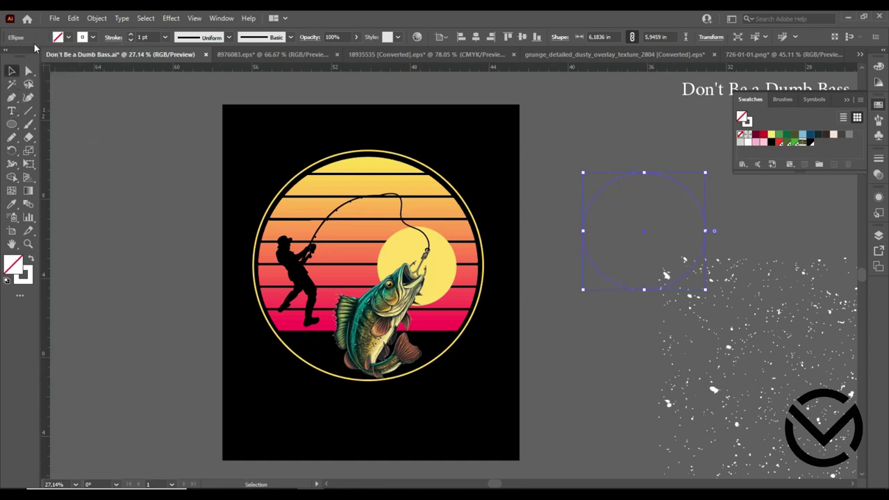
{"action": "left_click", "coordinate": [29, 71]}
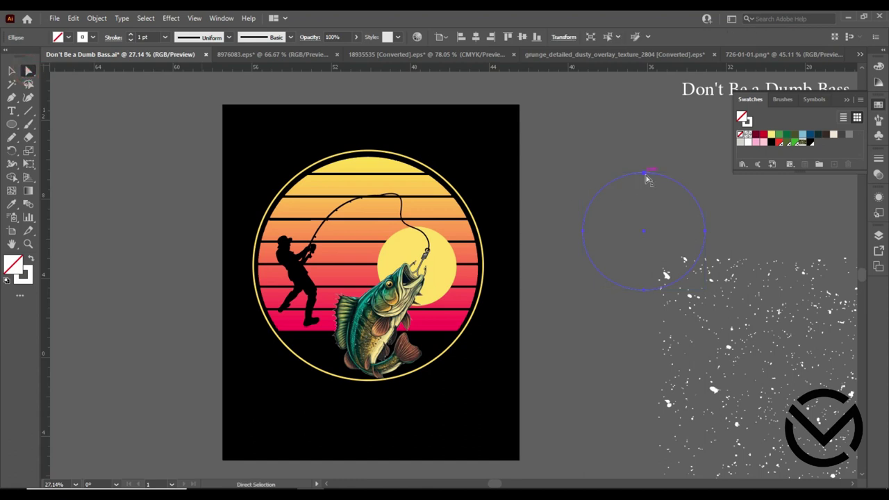
{"action": "left_click_drag", "start_coordinate": [645, 172], "coordinate": [646, 202]}
{"action": "left_click", "coordinate": [11, 71]}
Step: Position the flat-topped ellipse over the splatter and make a clipping mask from both
{"action": "left_click_drag", "start_coordinate": [705, 242], "coordinate": [809, 318]}
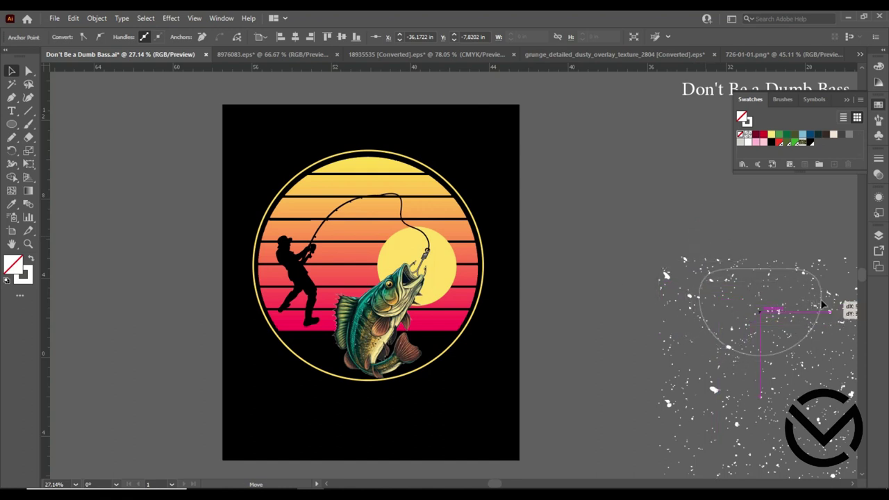
{"action": "left_click_drag", "start_coordinate": [807, 313], "coordinate": [823, 297]}
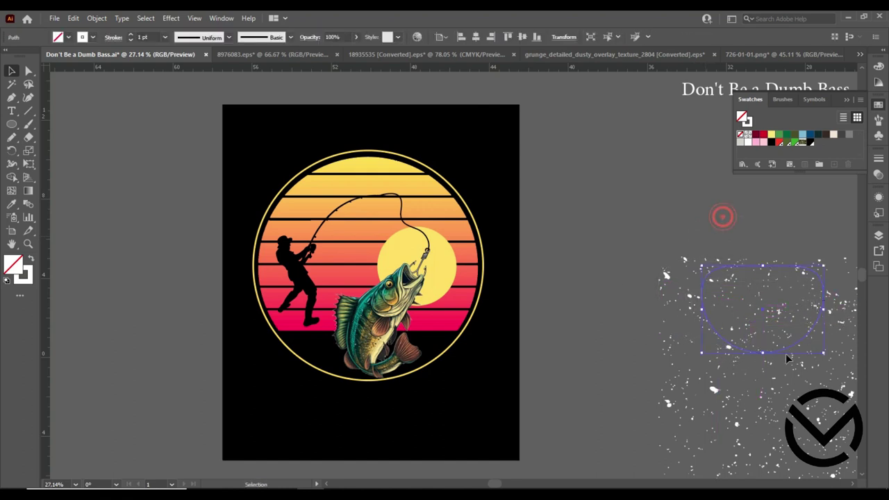
{"action": "left_click", "coordinate": [776, 327], "text": "shift"}
{"action": "right_click", "coordinate": [730, 329]}
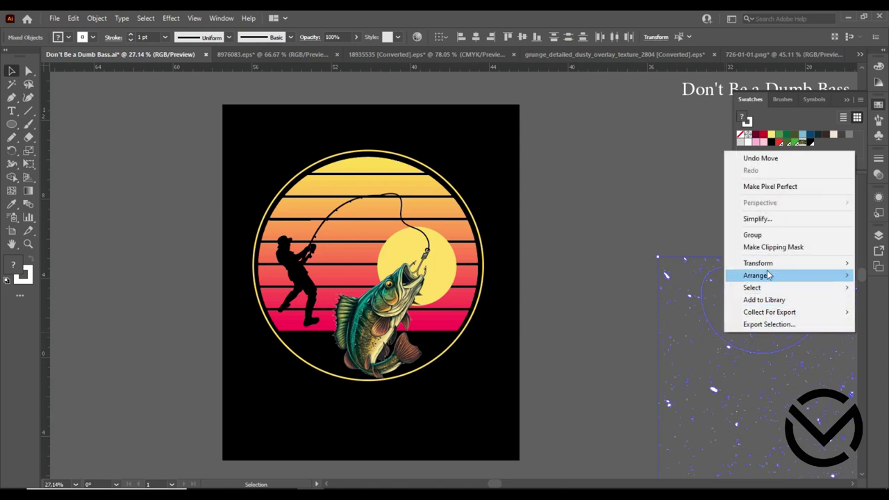
{"action": "left_click", "coordinate": [764, 250]}
{"action": "left_click", "coordinate": [599, 220]}
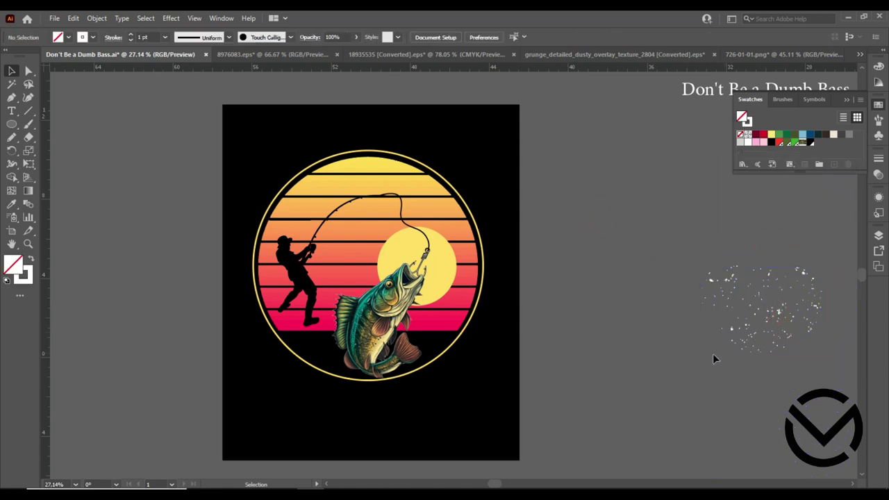
Step: Test the clipped splatter over the fish, then park the bass right of the artboard
{"action": "left_click_drag", "start_coordinate": [748, 305], "coordinate": [417, 342]}
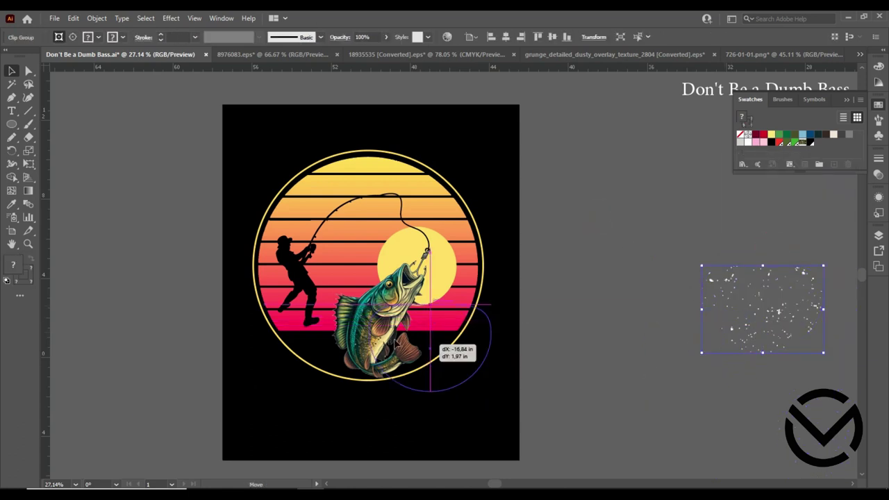
{"action": "left_click_drag", "start_coordinate": [397, 341], "coordinate": [670, 314]}
{"action": "left_click", "coordinate": [673, 384]}
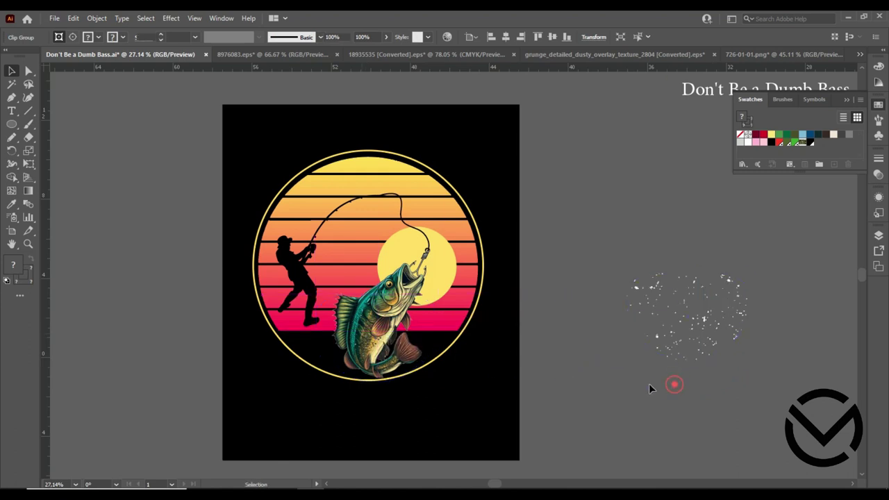
{"action": "left_click_drag", "start_coordinate": [400, 327], "coordinate": [697, 302]}
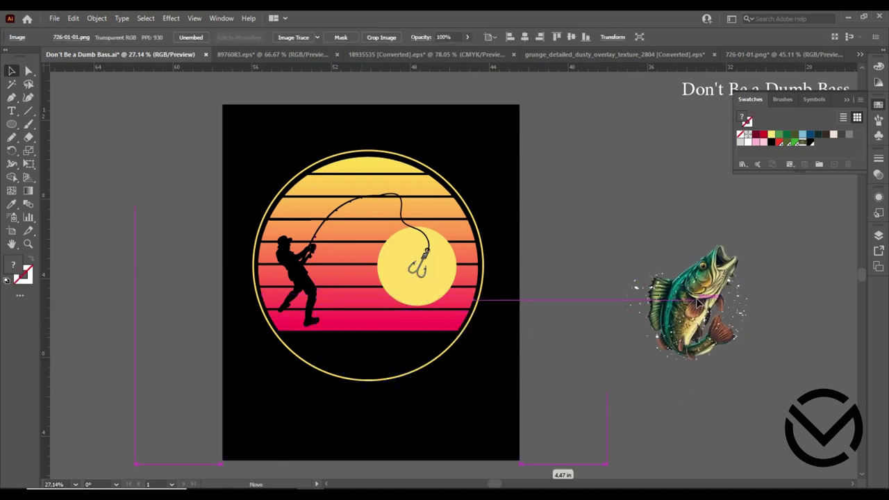
{"action": "left_click_drag", "start_coordinate": [698, 302], "coordinate": [694, 303]}
{"action": "left_click", "coordinate": [761, 238]}
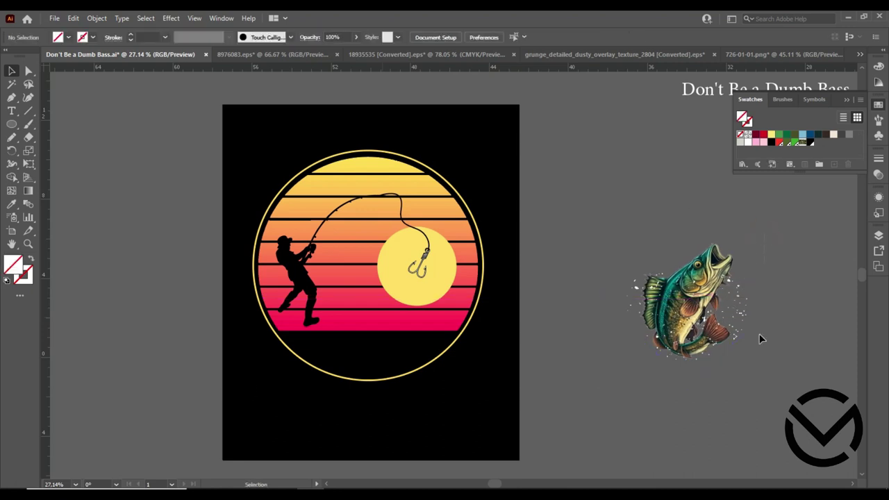
{"action": "left_click", "coordinate": [650, 375]}
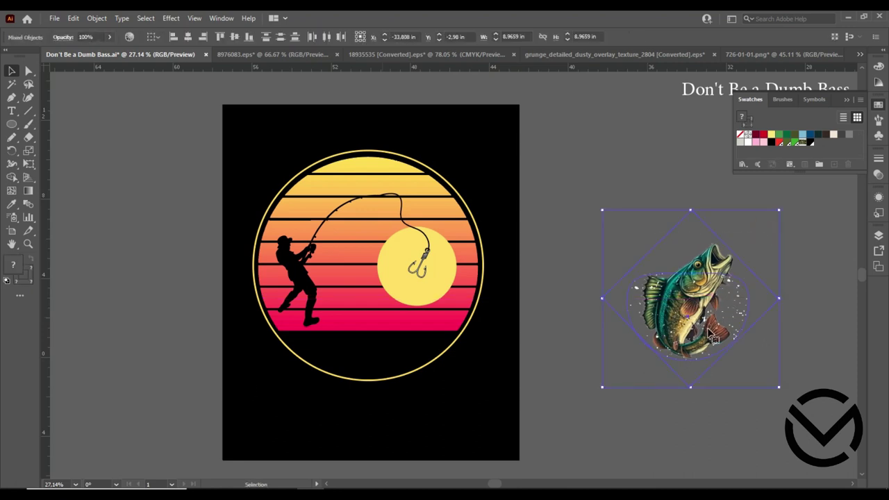
{"action": "key", "text": "v"}
{"action": "left_click", "coordinate": [566, 160]}
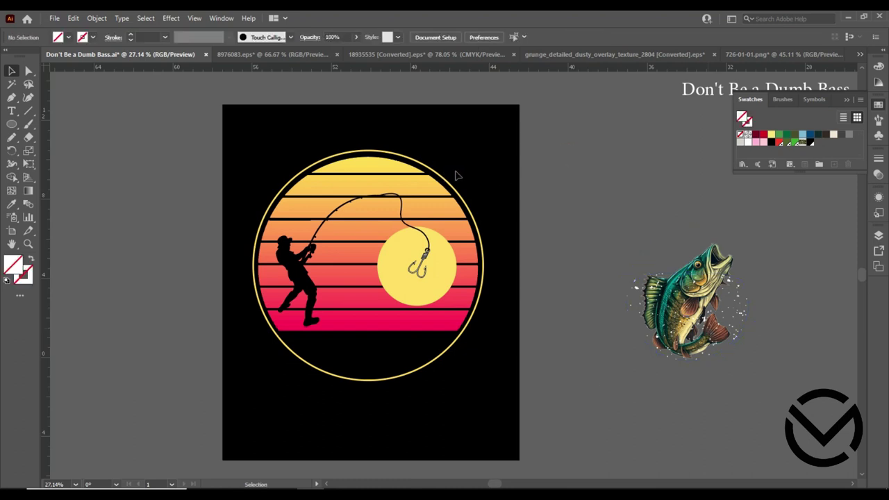
{"action": "mouse_move", "coordinate": [641, 218]}
{"action": "left_mouse_down"}
{"action": "mouse_move", "coordinate": [687, 320]}
{"action": "mouse_move", "coordinate": [754, 306]}
{"action": "left_mouse_up"}
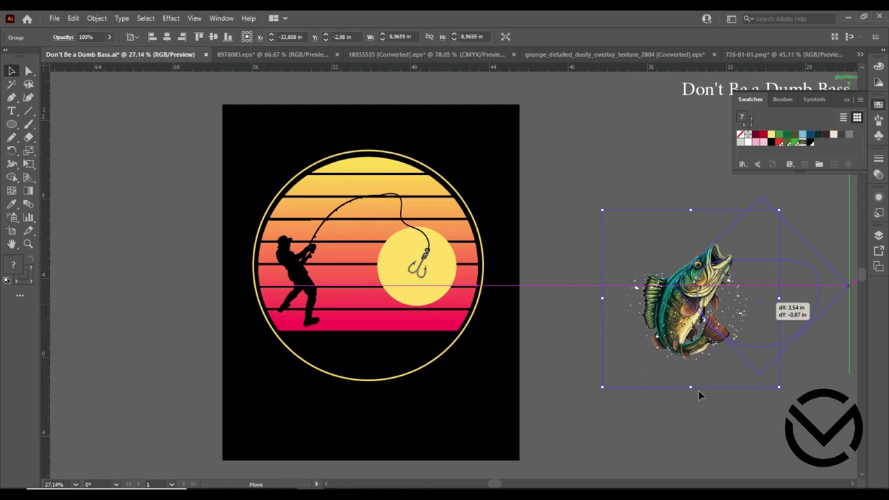
{"action": "left_click", "coordinate": [596, 165]}
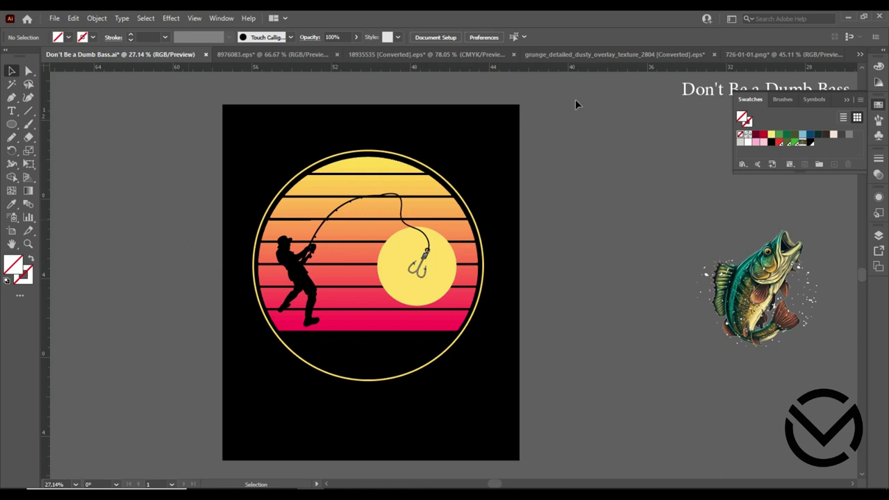
Step: Make the title uppercase in Aachen Std Bold and move it to the artboard's top
{"action": "left_click_drag", "start_coordinate": [687, 97], "coordinate": [548, 155]}
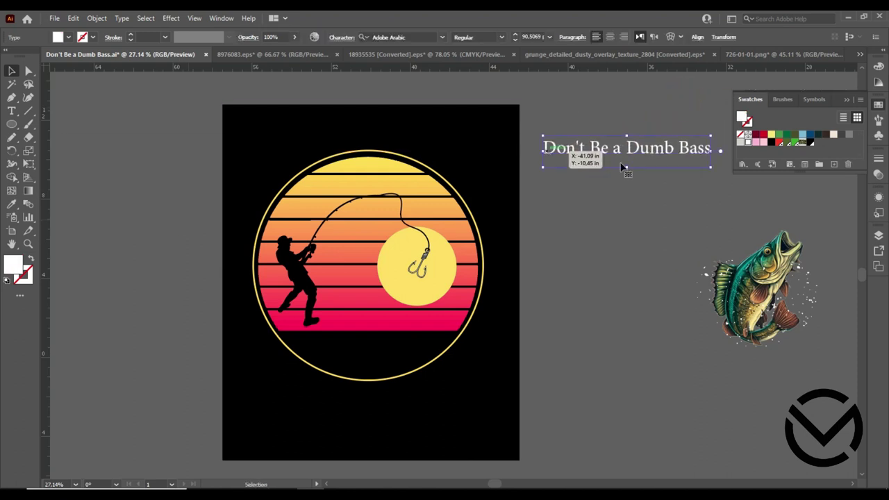
{"action": "left_click", "coordinate": [122, 18]}
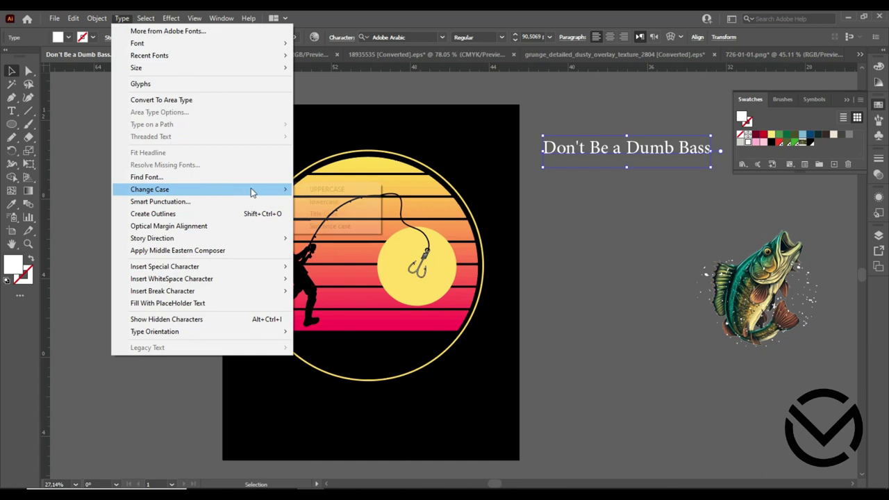
{"action": "left_click", "coordinate": [323, 191]}
{"action": "left_click", "coordinate": [442, 37]}
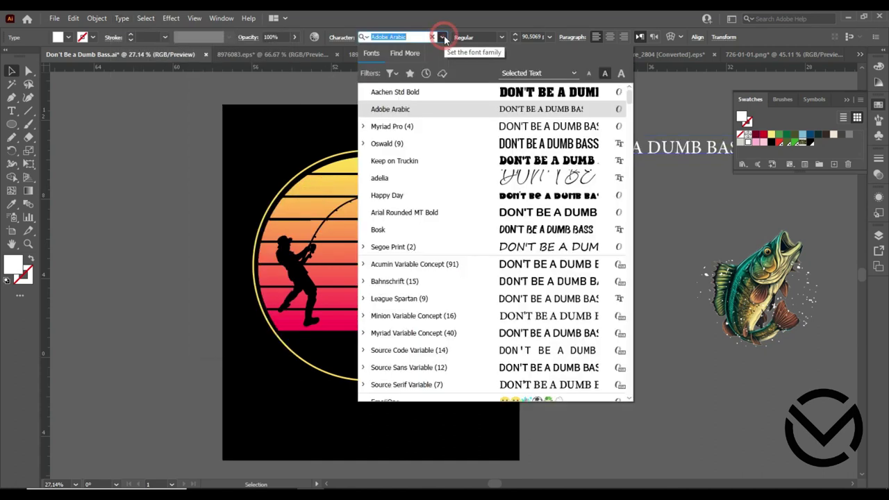
{"action": "left_click", "coordinate": [416, 91]}
{"action": "left_click_drag", "start_coordinate": [645, 147], "coordinate": [464, 128]}
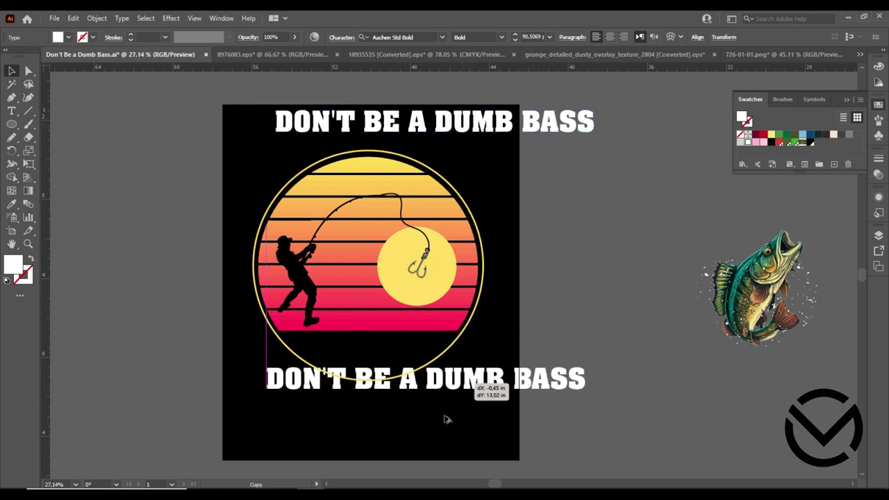
Step: Duplicate the title below, leaving DON'T BE A on top and DUMB BASS at the bottom
{"action": "left_click_drag", "start_coordinate": [468, 134], "coordinate": [441, 425]}
{"action": "key", "text": "t"}
{"action": "left_click_drag", "start_coordinate": [430, 124], "coordinate": [594, 123]}
{"action": "key", "text": "BackSpace"}
{"action": "left_click_drag", "start_coordinate": [404, 410], "coordinate": [247, 412]}
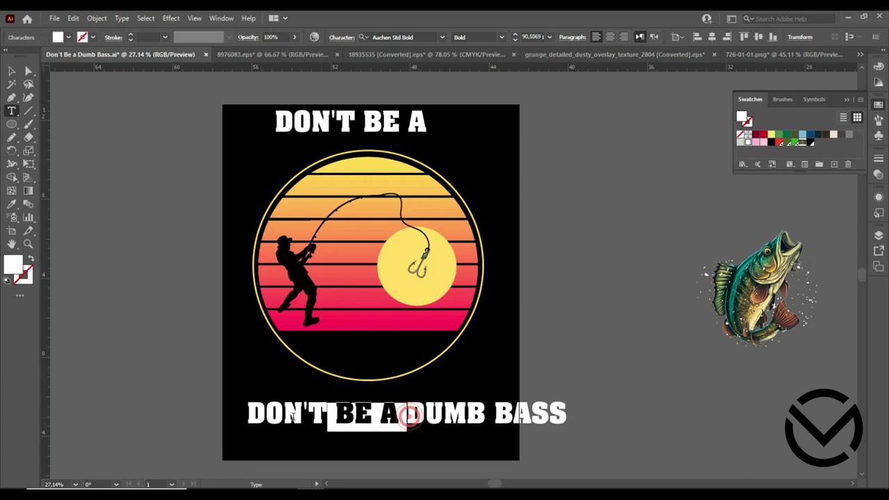
{"action": "key", "text": "BackSpace"}
{"action": "key", "text": "Escape"}
{"action": "mouse_move", "coordinate": [375, 126]}
{"action": "left_mouse_down"}
{"action": "mouse_move", "coordinate": [390, 136]}
{"action": "mouse_move", "coordinate": [386, 166]}
{"action": "left_mouse_up"}
Step: Select the sunset circle group, then reselect the DON'T BE A text
{"action": "left_click", "coordinate": [576, 229]}
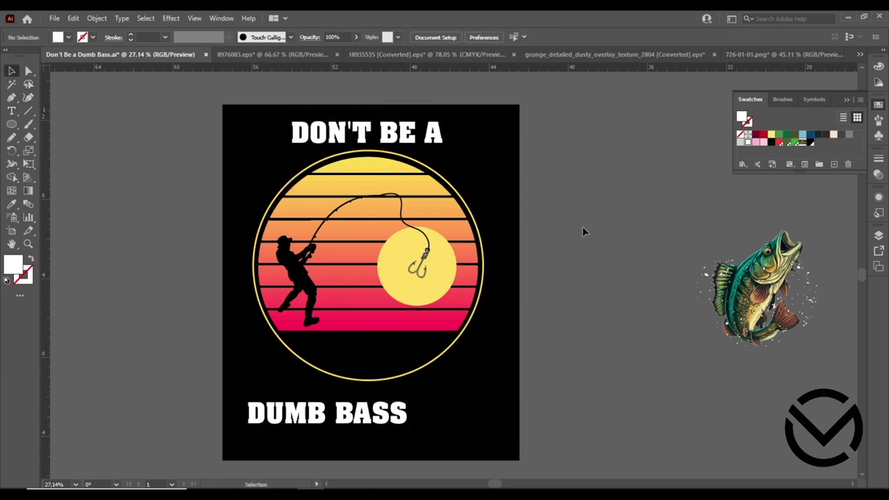
{"action": "left_click", "coordinate": [258, 292]}
{"action": "key", "text": "a"}
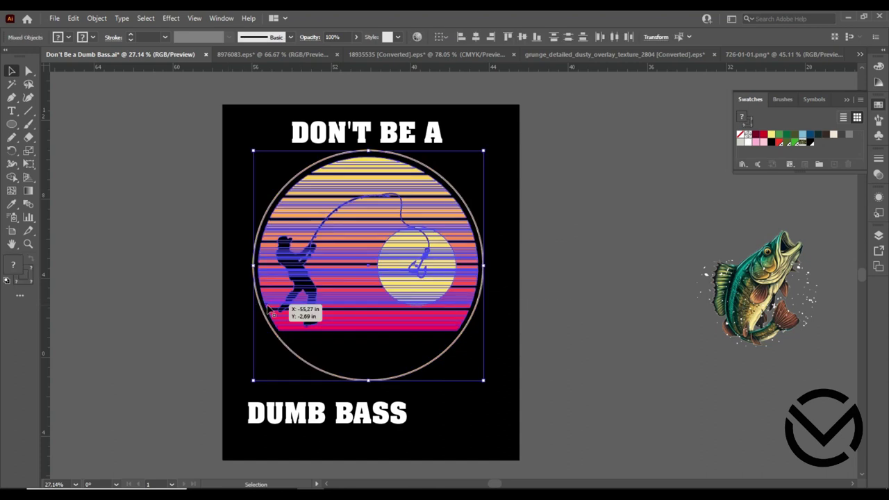
{"action": "key", "text": "v"}
{"action": "left_click", "coordinate": [438, 133]}
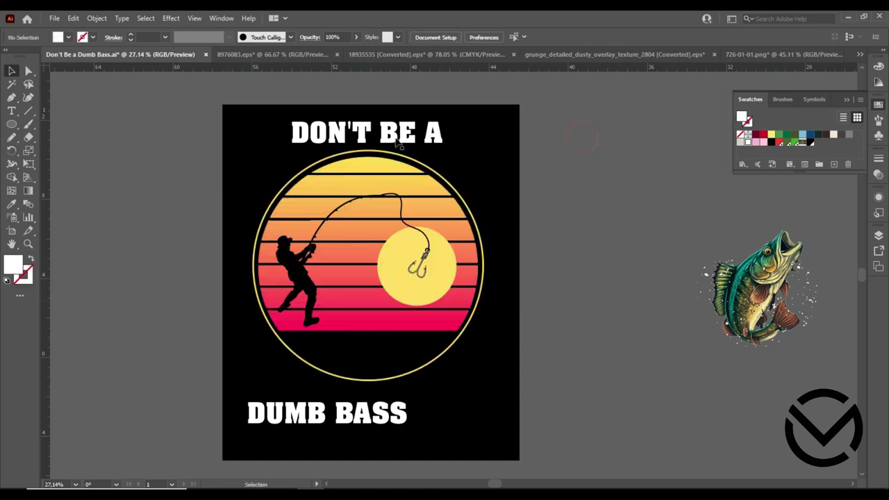
Step: Apply an Arc warp with 13% bend to DON'T BE A and lower it toward the ring
{"action": "left_click", "coordinate": [171, 19]}
{"action": "mouse_move", "coordinate": [184, 161]}
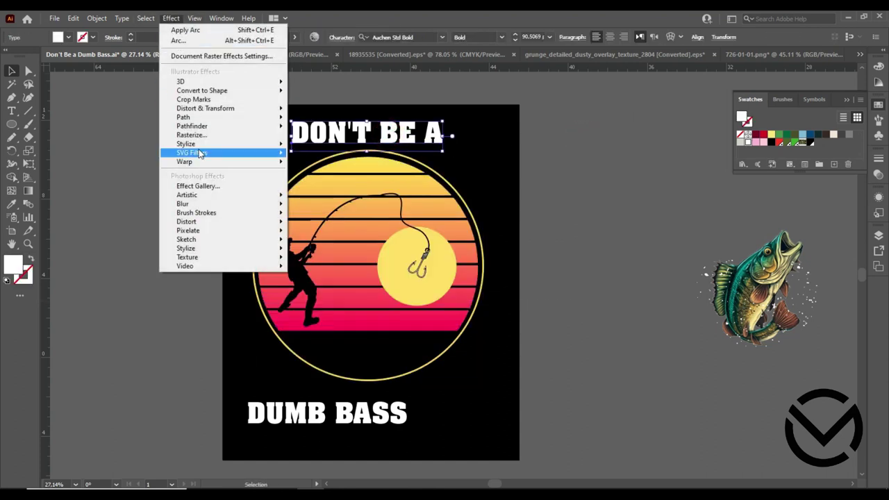
{"action": "left_click", "coordinate": [312, 162]}
{"action": "left_click_drag", "start_coordinate": [658, 220], "coordinate": [699, 223]}
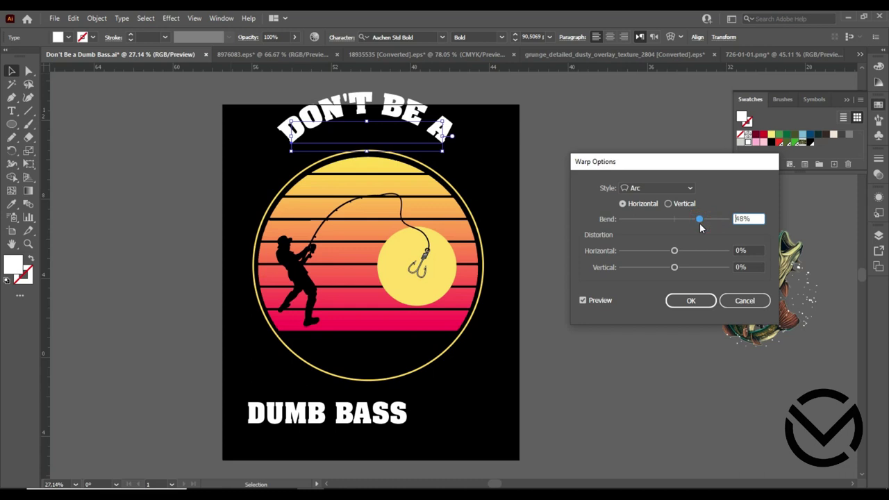
{"action": "left_click", "coordinate": [689, 303]}
{"action": "mouse_move", "coordinate": [408, 139]}
{"action": "left_mouse_down"}
{"action": "mouse_move", "coordinate": [409, 174]}
{"action": "mouse_move", "coordinate": [408, 157]}
{"action": "left_mouse_up"}
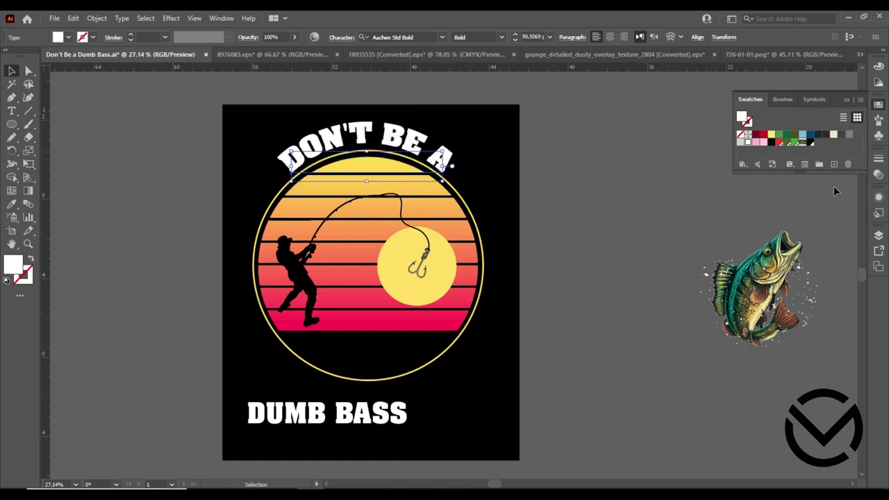
Step: Flatten the DON'T BE A arc slightly through its Arc warp settings
{"action": "left_click", "coordinate": [878, 199]}
{"action": "left_click", "coordinate": [782, 225]}
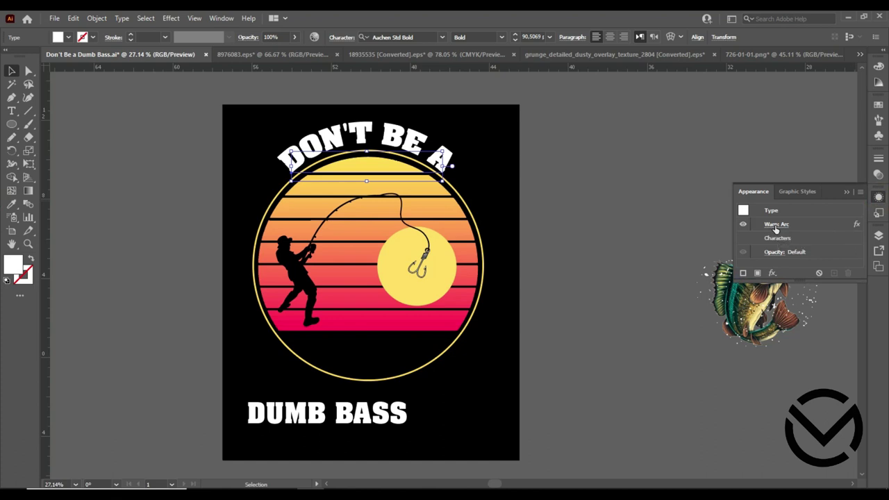
{"action": "left_click_drag", "start_coordinate": [698, 222], "coordinate": [699, 222]}
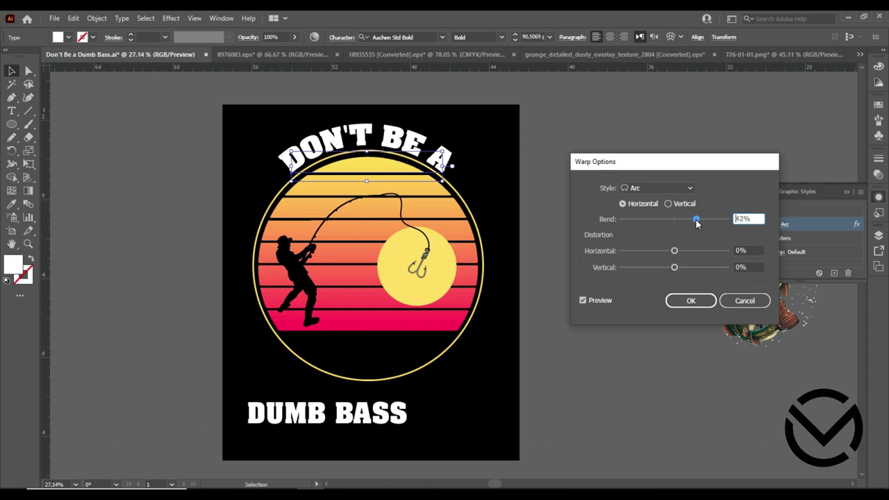
{"action": "left_click", "coordinate": [689, 300]}
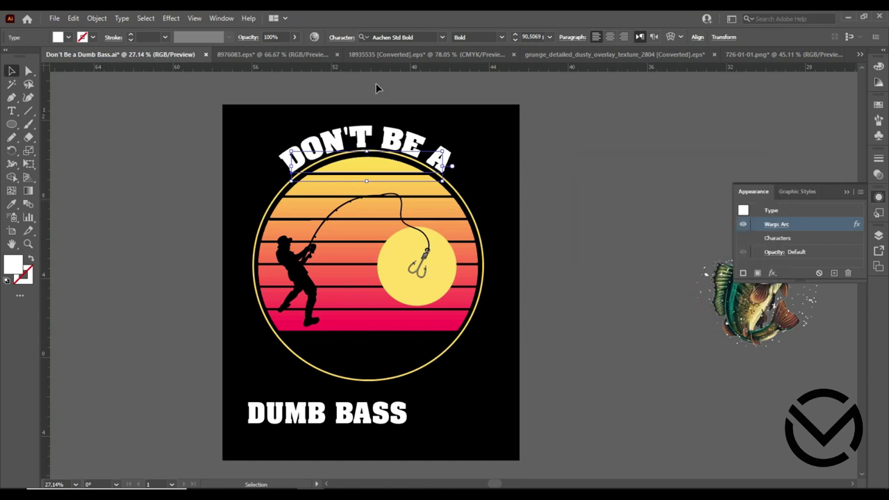
{"action": "left_click", "coordinate": [359, 170]}
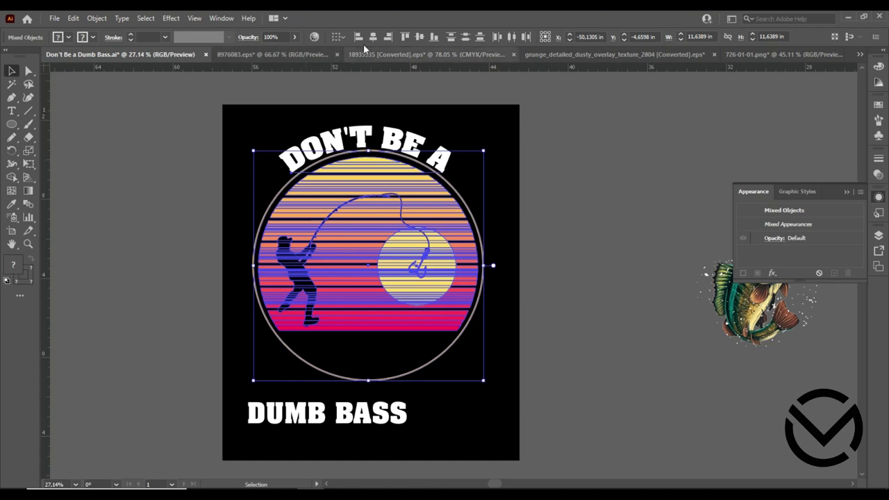
{"action": "left_click", "coordinate": [628, 168]}
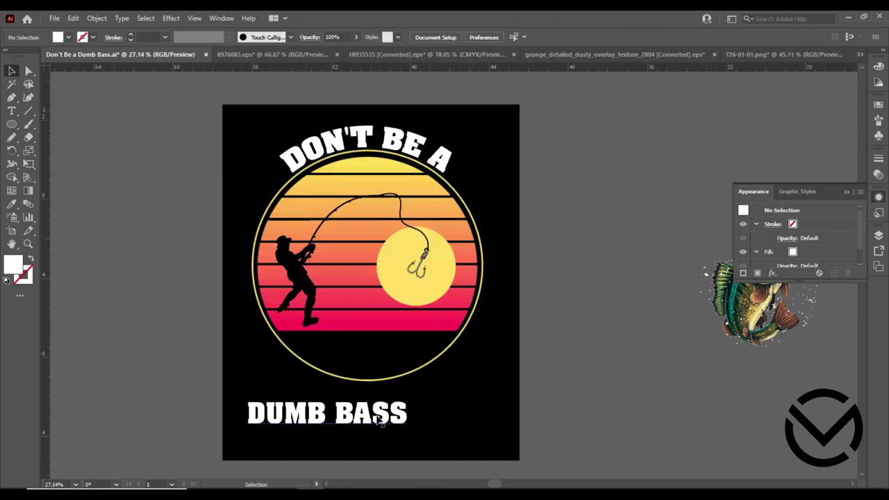
Step: Centre DUMB BASS below the ring and give it a downward Arc warp
{"action": "left_click_drag", "start_coordinate": [380, 420], "coordinate": [421, 405]}
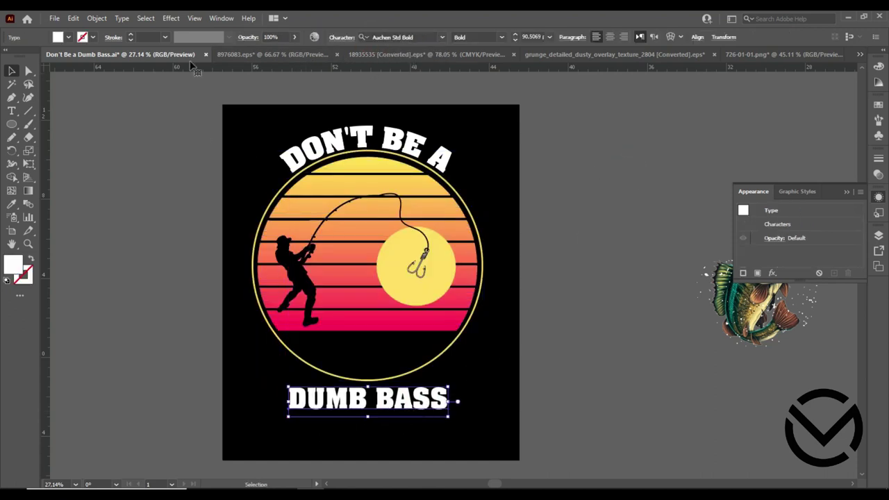
{"action": "left_click", "coordinate": [171, 18]}
{"action": "left_click", "coordinate": [309, 162]}
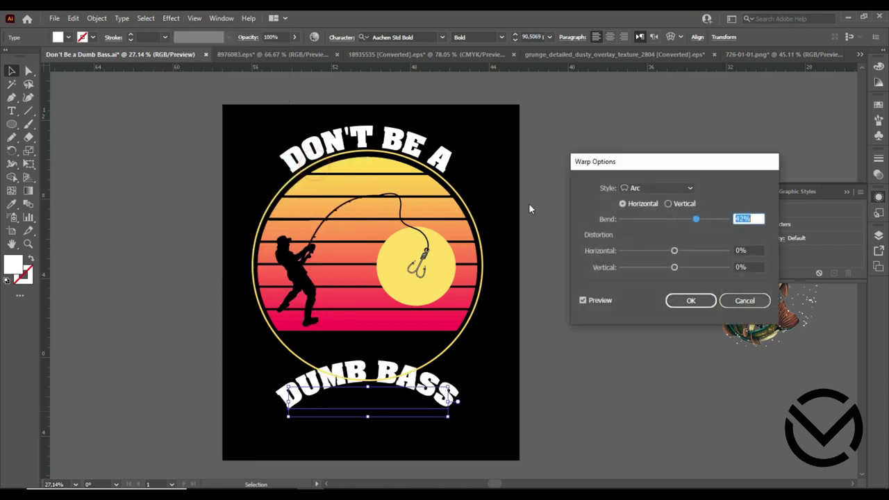
{"action": "left_click_drag", "start_coordinate": [696, 222], "coordinate": [642, 222]}
{"action": "left_click", "coordinate": [690, 300]}
Step: Move the arched DUMB BASS up to hug the ring's bottom
{"action": "double_click", "coordinate": [394, 401]}
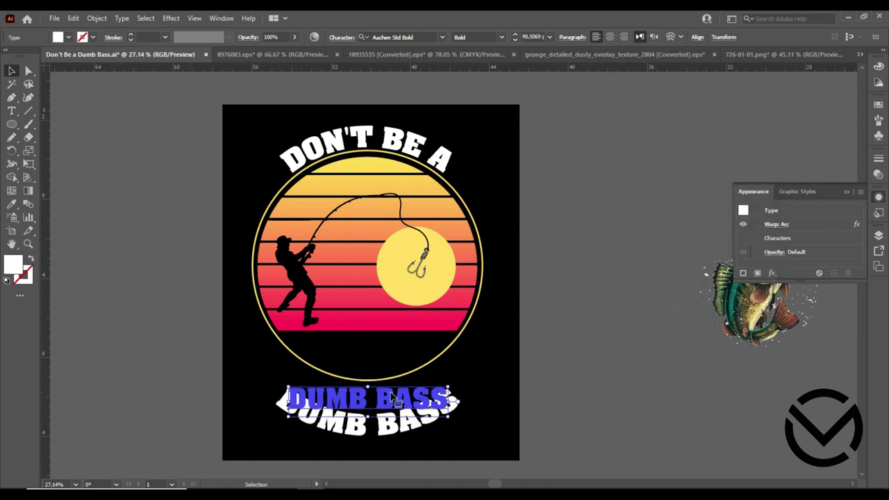
{"action": "left_click_drag", "start_coordinate": [393, 402], "coordinate": [389, 375]}
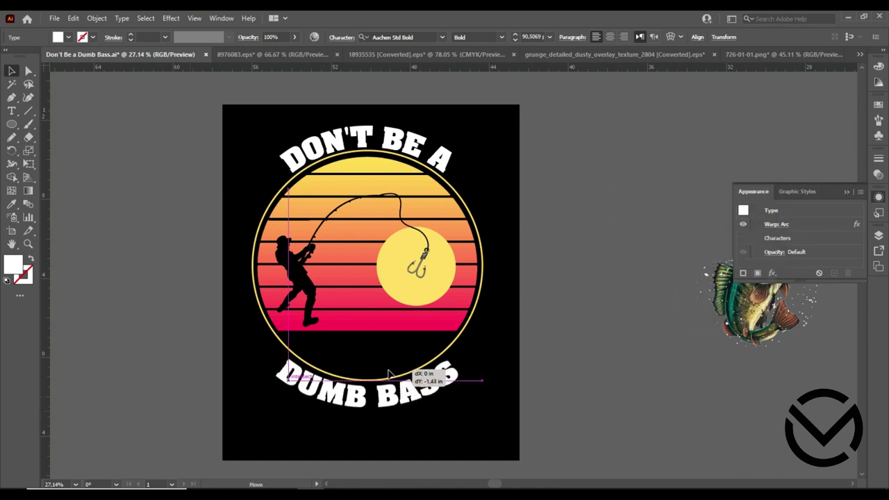
{"action": "left_click", "coordinate": [428, 431]}
{"action": "left_click", "coordinate": [392, 401]}
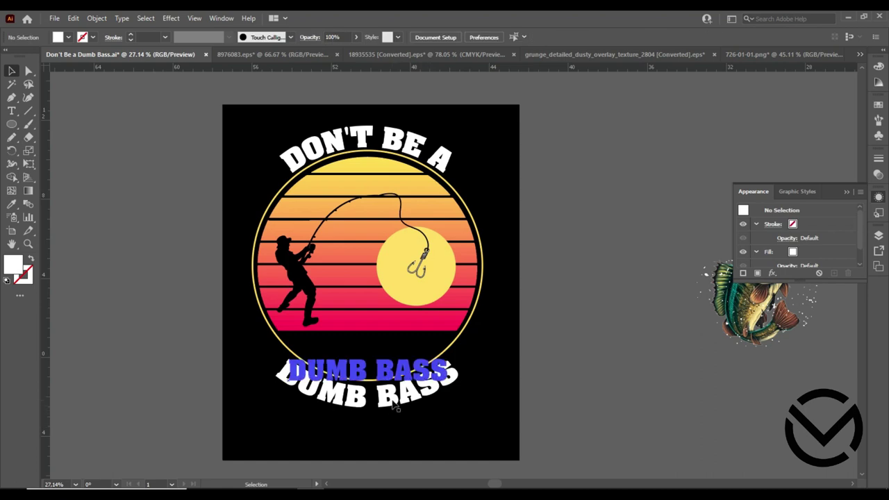
{"action": "left_click", "coordinate": [453, 421]}
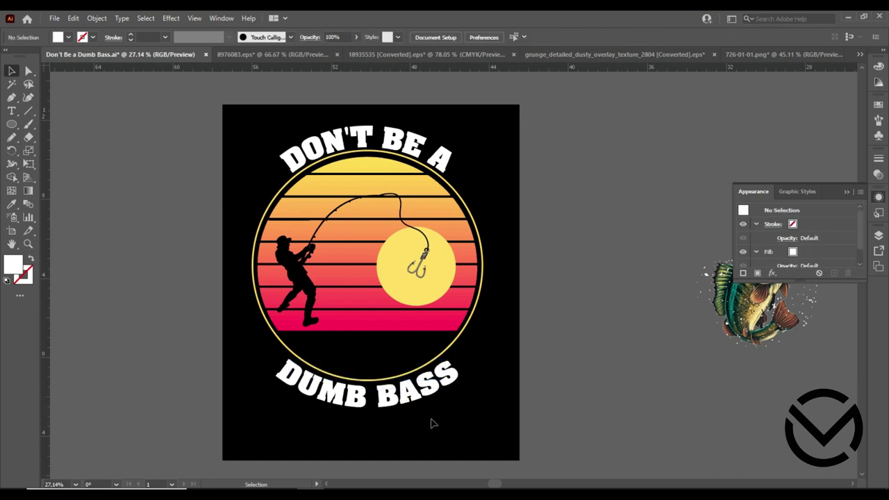
Step: Horizontally centre DUMB BASS on the ring, then reselect the DUMB BASS text
{"action": "left_click_drag", "start_coordinate": [373, 433], "coordinate": [356, 135]}
{"action": "left_click", "coordinate": [371, 39]}
{"action": "left_click", "coordinate": [549, 400]}
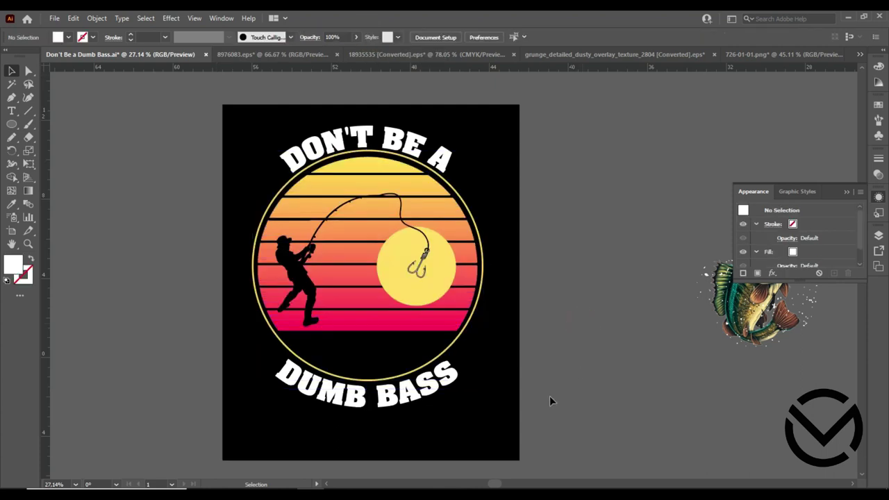
{"action": "left_click", "coordinate": [420, 403]}
{"action": "left_click", "coordinate": [770, 224]}
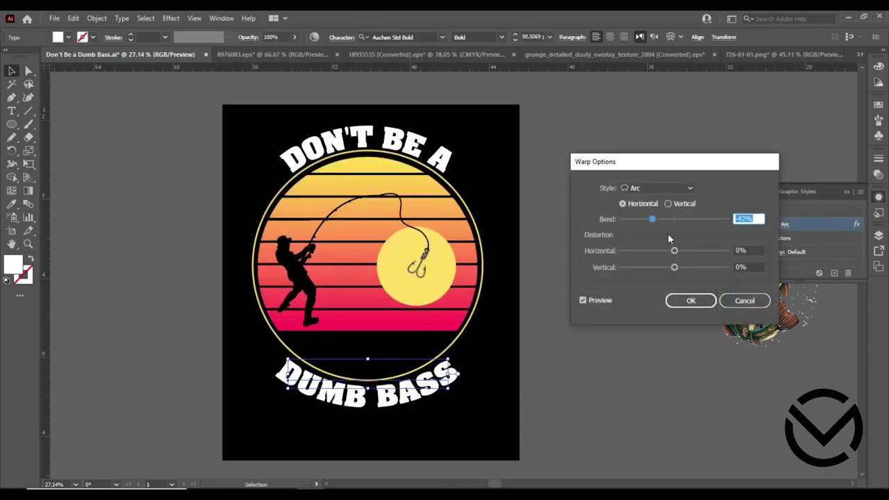
Step: Deepen the DUMB BASS arc a little and nudge the text up and right
{"action": "left_click_drag", "start_coordinate": [651, 220], "coordinate": [650, 221]}
{"action": "left_click", "coordinate": [691, 301]}
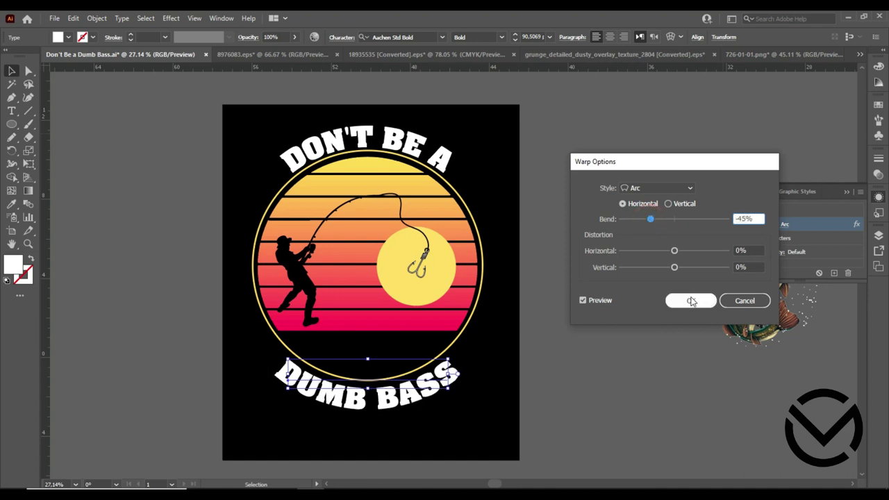
{"action": "left_click_drag", "start_coordinate": [404, 412], "coordinate": [391, 409]}
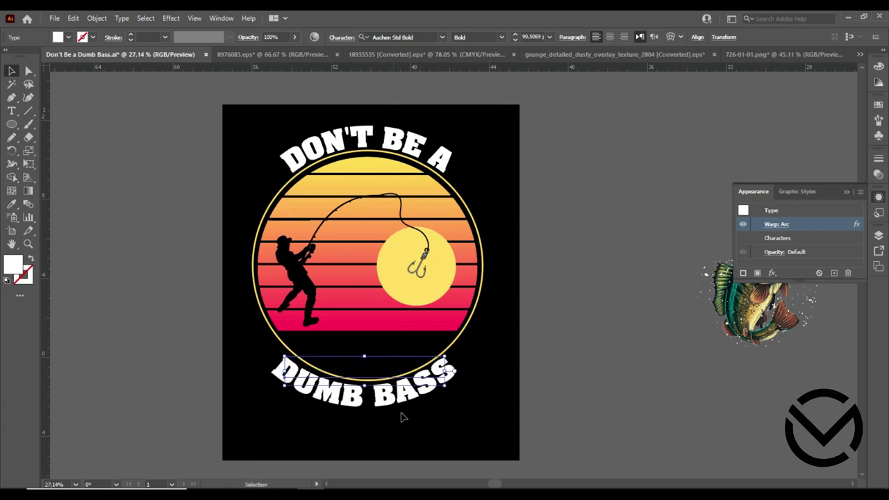
{"action": "key", "text": "Right"}
{"action": "key", "text": "Right"}
{"action": "key", "text": "Right"}
{"action": "key", "text": "Right"}
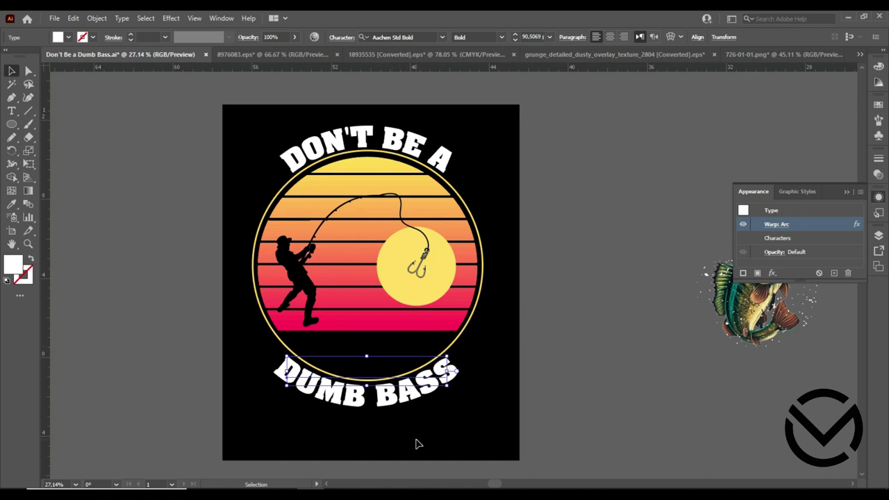
{"action": "key", "text": "Right"}
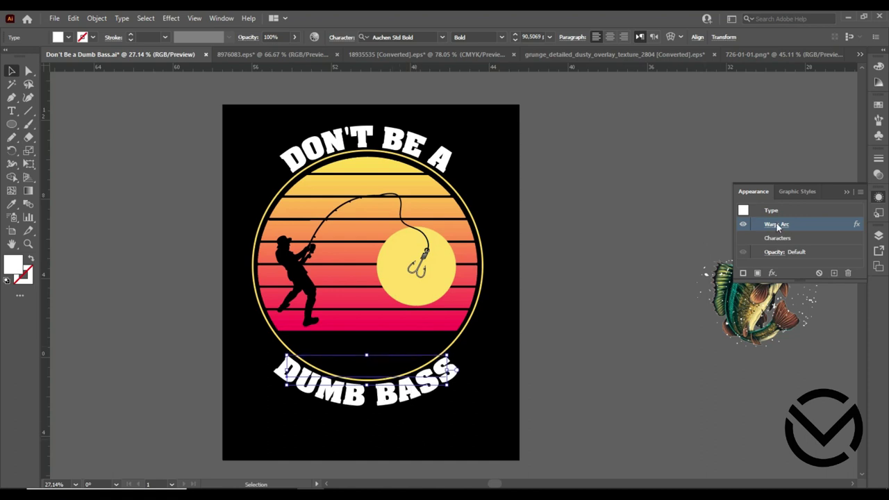
Step: Set the DUMB BASS Arc warp bend to -46%
{"action": "left_click", "coordinate": [776, 225]}
{"action": "left_click", "coordinate": [649, 219]}
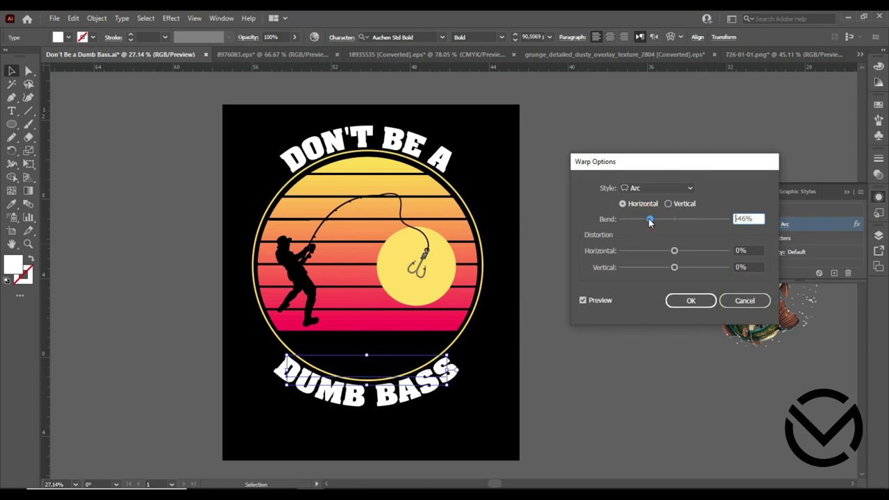
{"action": "left_click", "coordinate": [681, 301]}
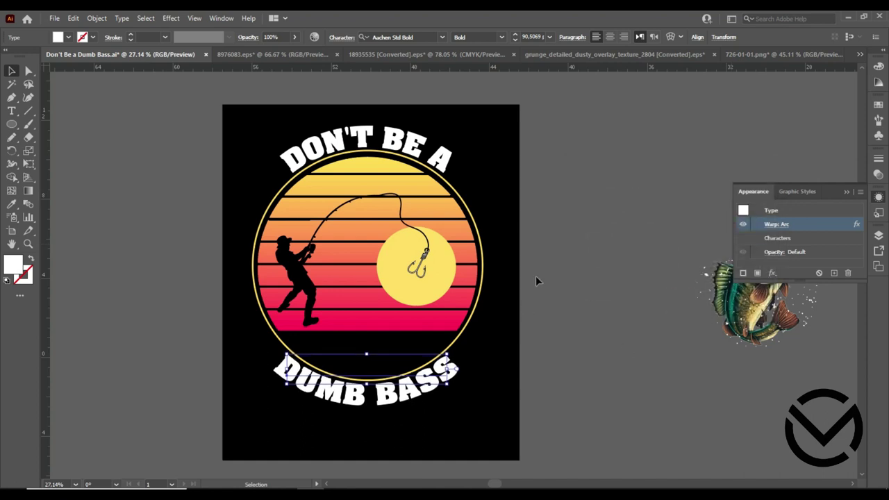
{"action": "left_click", "coordinate": [559, 222]}
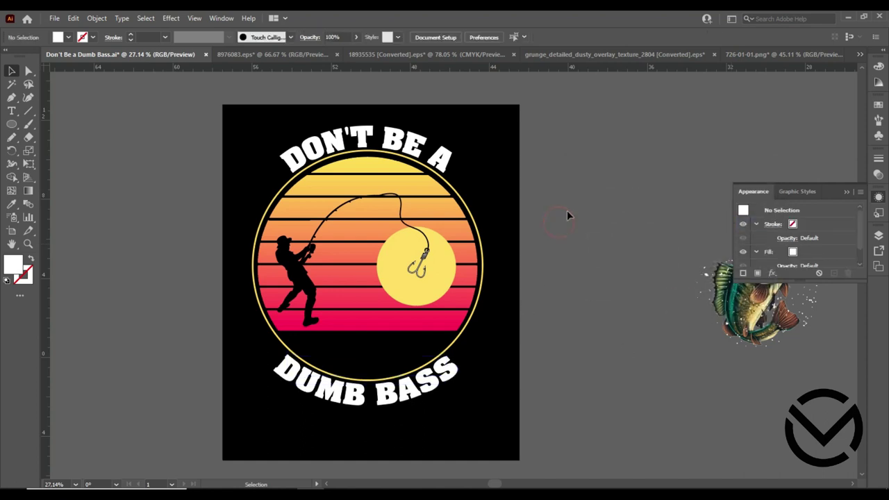
Step: Colour DON'T BE A with the sunset's yellow using the Eyedropper
{"action": "left_click", "coordinate": [366, 139]}
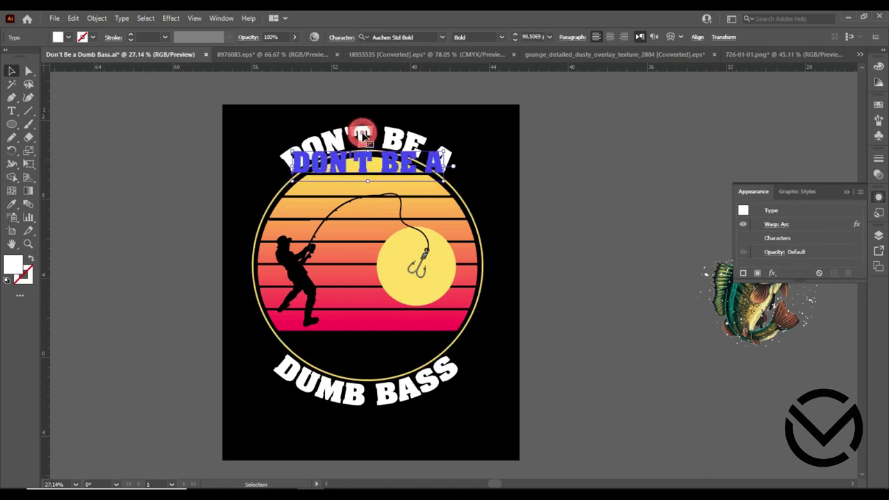
{"action": "left_click", "coordinate": [12, 204]}
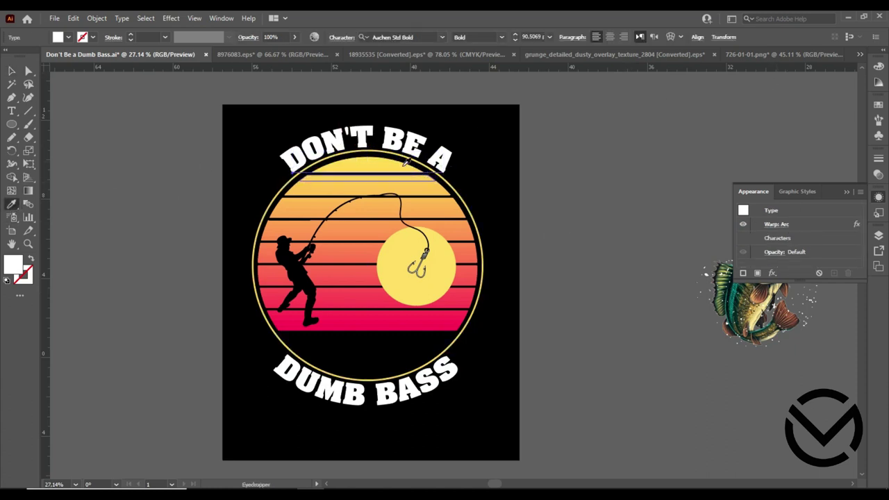
{"action": "left_click", "coordinate": [400, 161]}
{"action": "left_click", "coordinate": [11, 70]}
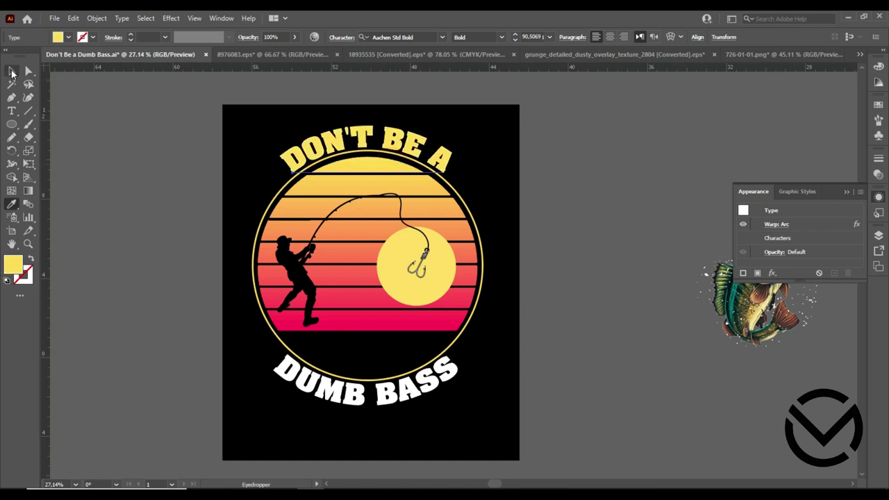
Step: Colour DUMB BASS with the pink stripe colour, then bring up the 726-01-01.png document
{"action": "left_click", "coordinate": [341, 393]}
{"action": "left_click", "coordinate": [12, 203]}
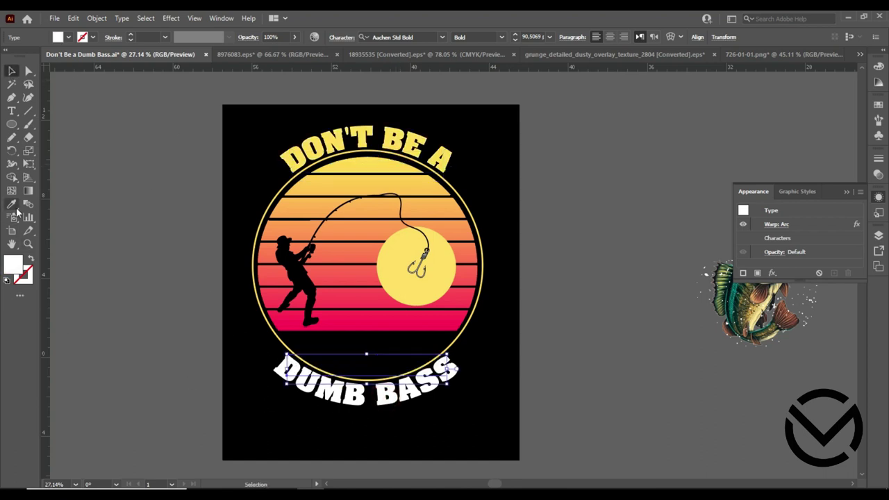
{"action": "left_click", "coordinate": [359, 321]}
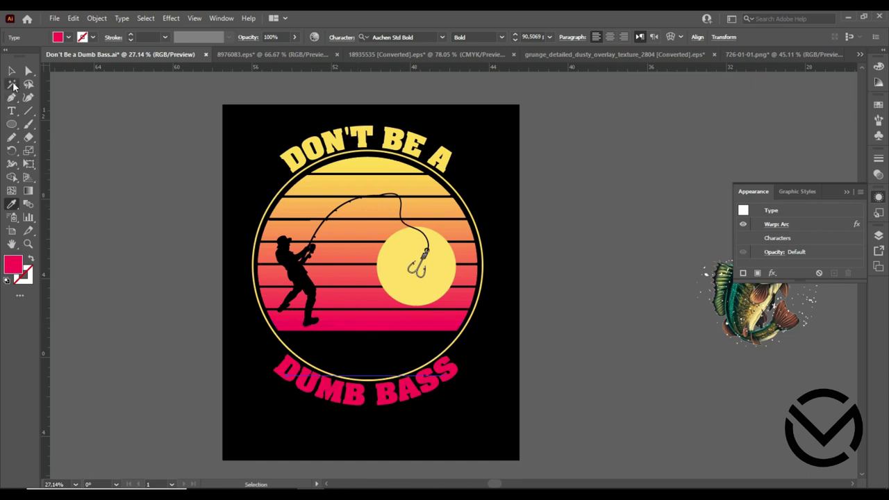
{"action": "left_click", "coordinate": [12, 70]}
{"action": "left_click", "coordinate": [579, 172]}
{"action": "left_click", "coordinate": [761, 54]}
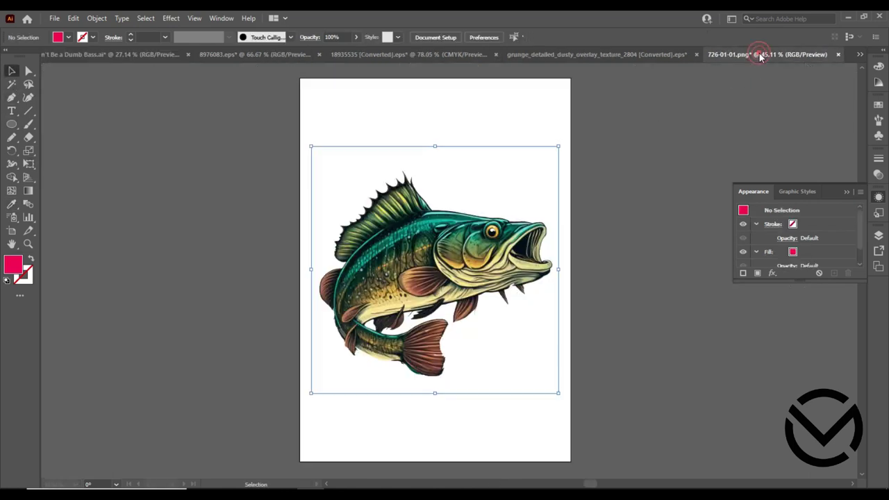
Step: Bring the grunge texture from its document and place it over the poster
{"action": "left_click", "coordinate": [649, 54]}
{"action": "left_click_drag", "start_coordinate": [528, 137], "coordinate": [132, 80]}
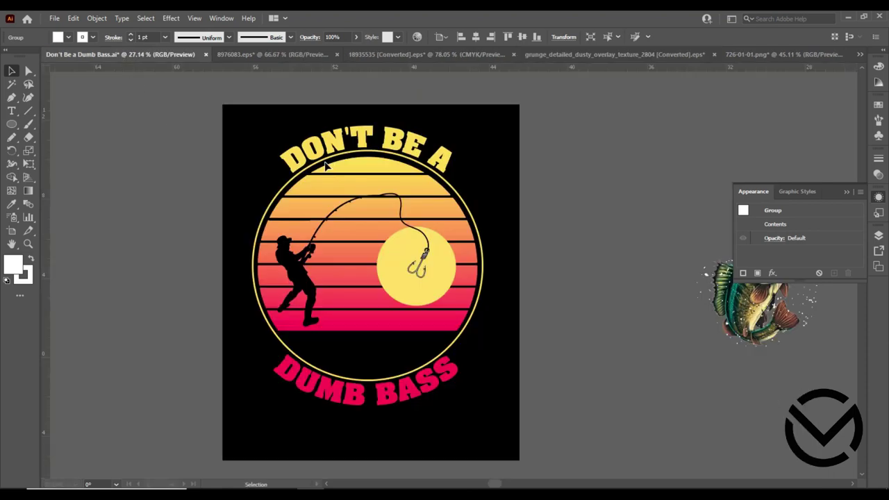
{"action": "mouse_move", "coordinate": [326, 169]}
{"action": "left_mouse_down"}
{"action": "mouse_move", "coordinate": [277, 365]}
{"action": "mouse_move", "coordinate": [308, 351]}
{"action": "left_mouse_up"}
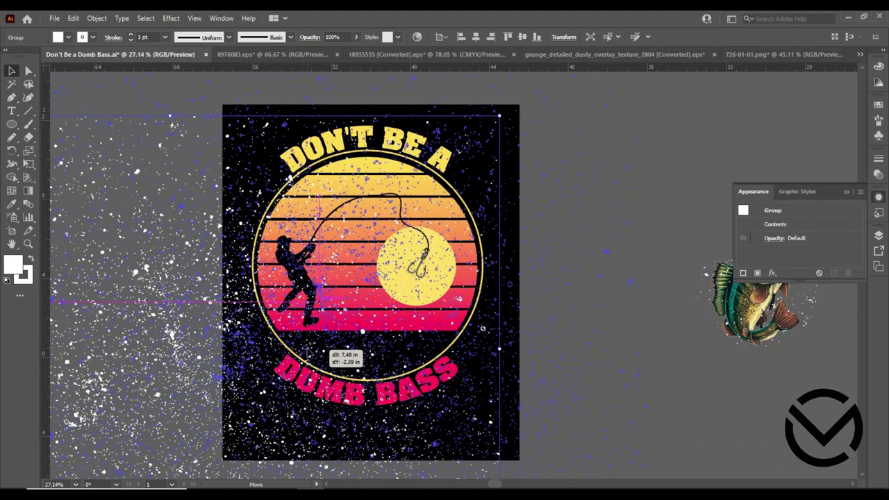
{"action": "left_click_drag", "start_coordinate": [335, 415], "coordinate": [336, 415]}
{"action": "left_click", "coordinate": [671, 170]}
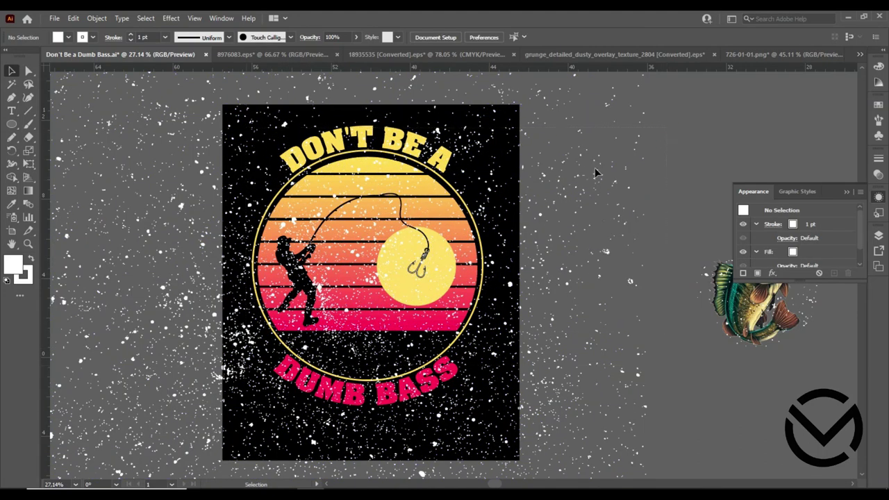
Step: Resize and reposition the speckle texture to about 20.92 × 14.81 in over the ring
{"action": "left_click", "coordinate": [548, 217]}
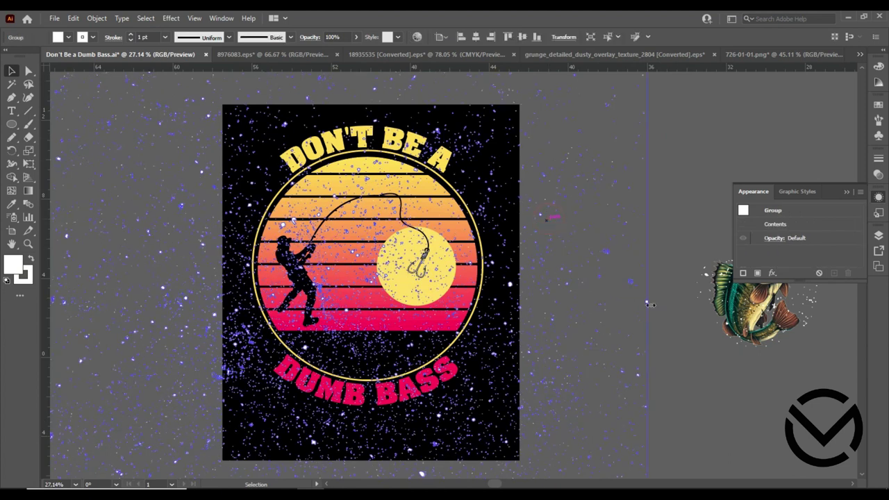
{"action": "left_click_drag", "start_coordinate": [649, 302], "coordinate": [525, 303]}
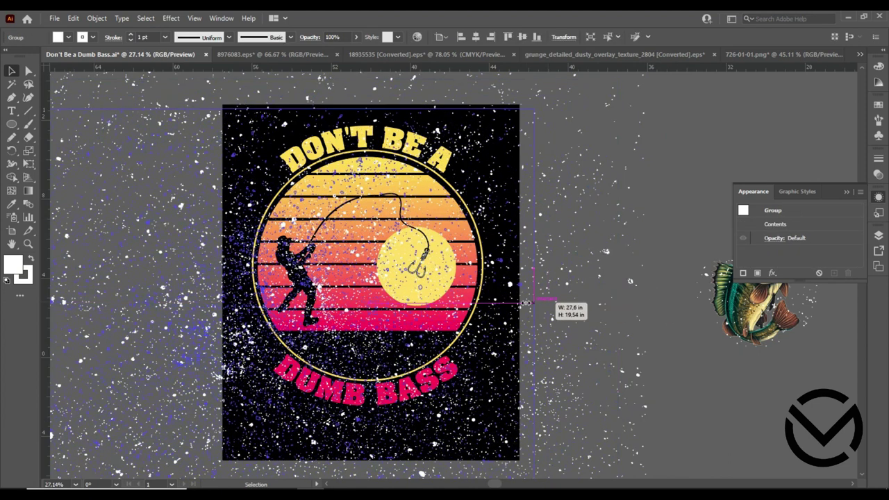
{"action": "left_click_drag", "start_coordinate": [526, 303], "coordinate": [526, 302]}
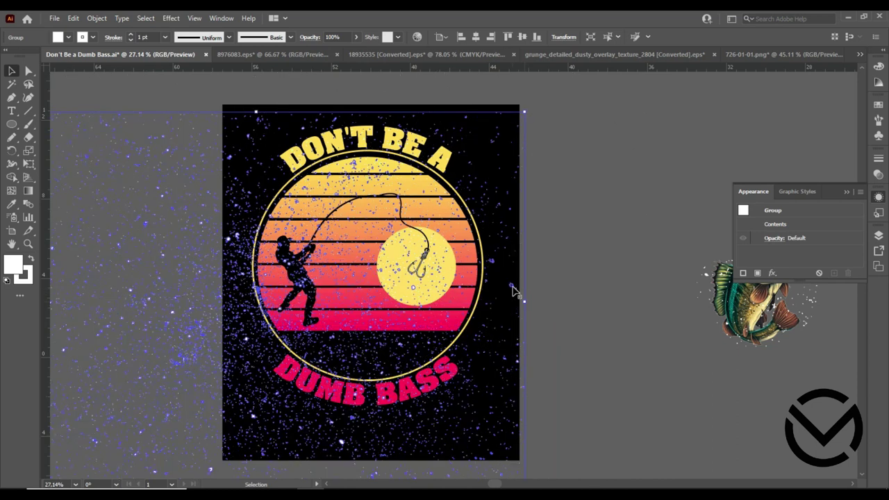
{"action": "left_click_drag", "start_coordinate": [135, 259], "coordinate": [277, 236]}
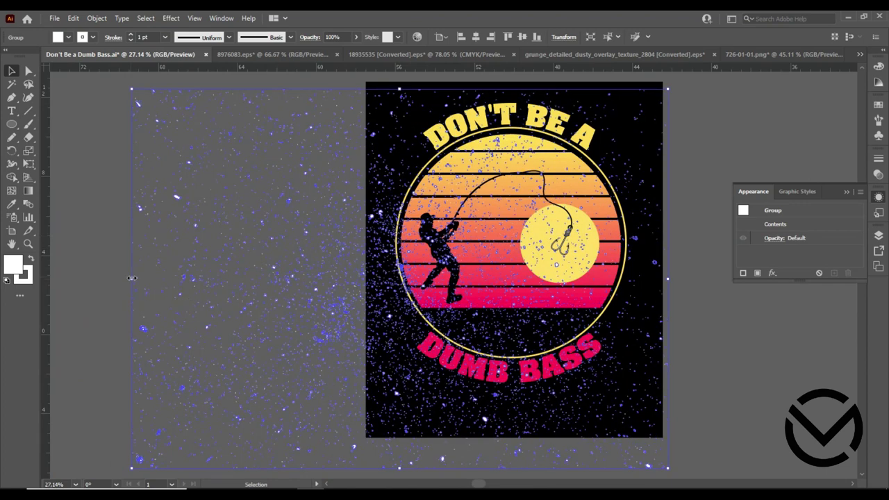
{"action": "left_click_drag", "start_coordinate": [132, 278], "coordinate": [277, 276]}
{"action": "left_click_drag", "start_coordinate": [524, 331], "coordinate": [387, 336]}
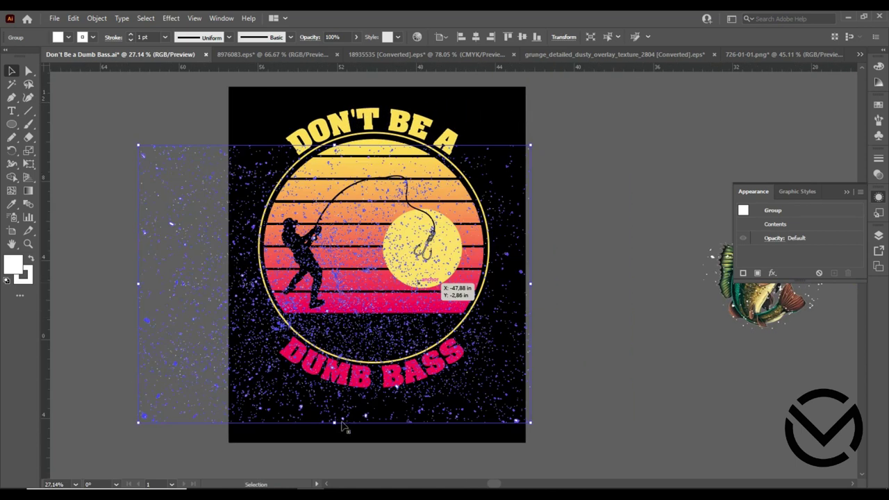
{"action": "left_click_drag", "start_coordinate": [354, 410], "coordinate": [372, 394]}
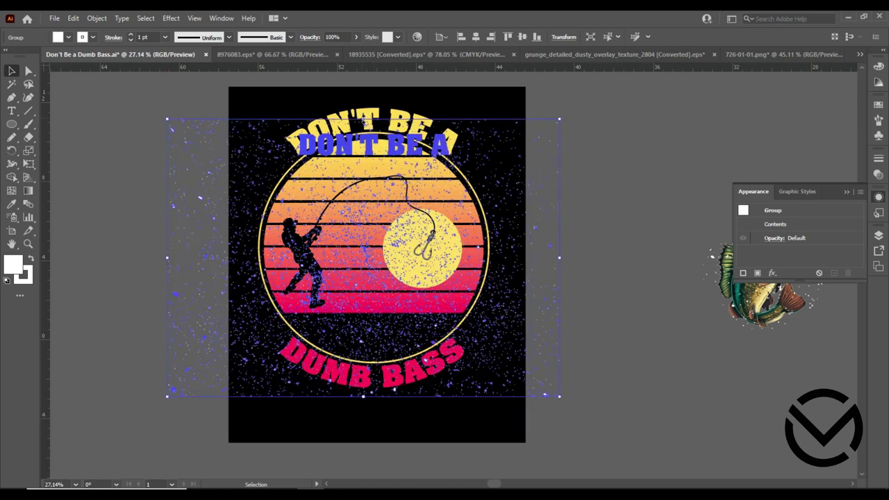
{"action": "left_click_drag", "start_coordinate": [363, 119], "coordinate": [365, 102]}
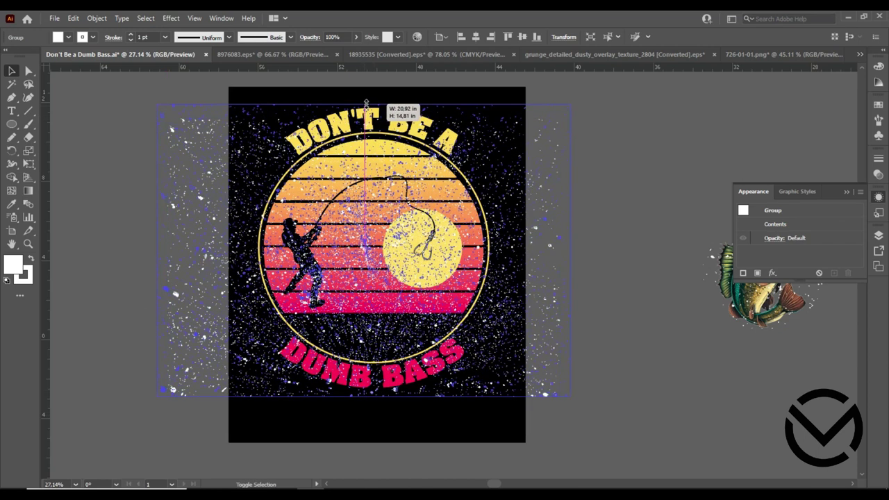
{"action": "left_click", "coordinate": [599, 129]}
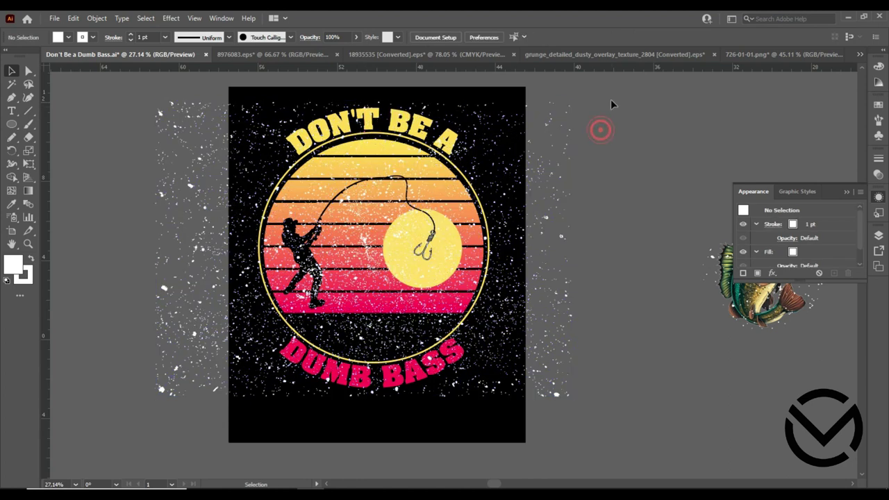
Step: Select all and use Make Mask so the speckle texture becomes an opacity mask
{"action": "key", "text": "ctrl+a"}
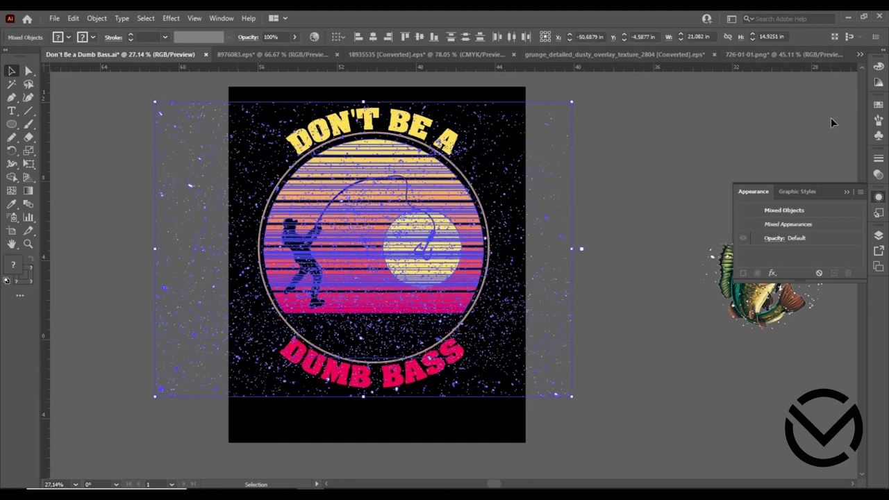
{"action": "left_click", "coordinate": [879, 175]}
{"action": "left_click", "coordinate": [832, 188]}
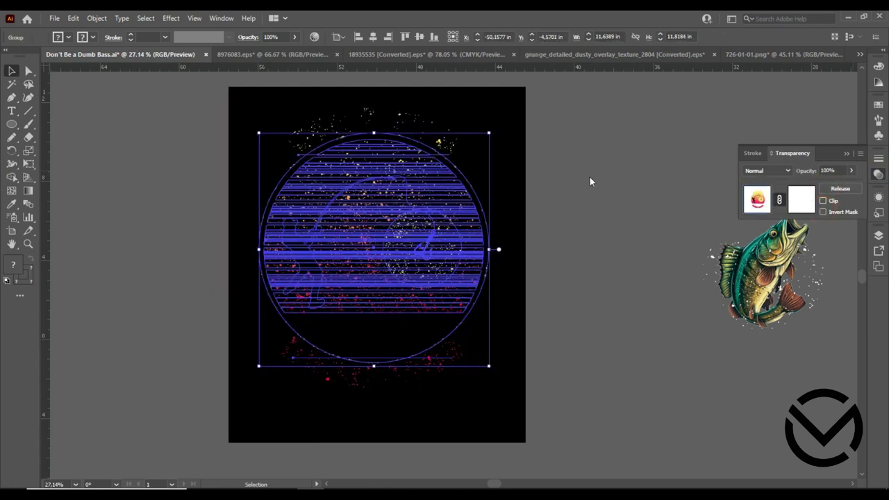
{"action": "left_click", "coordinate": [587, 173]}
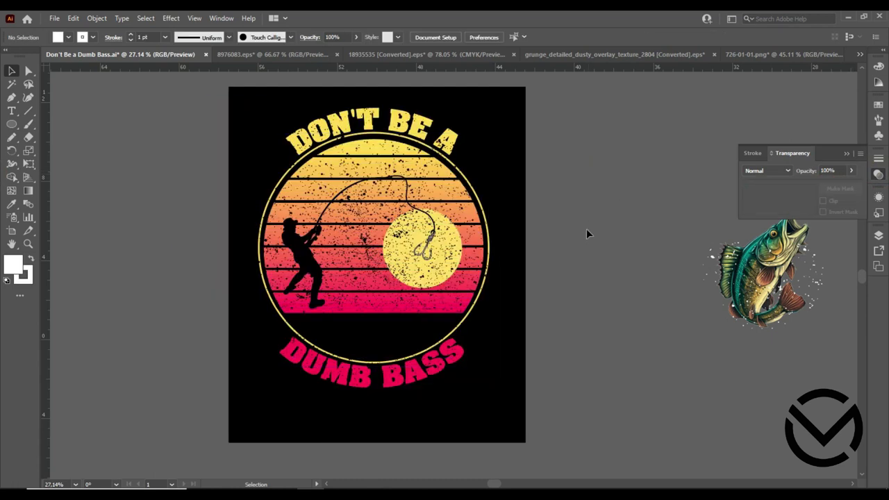
{"action": "left_click", "coordinate": [795, 340]}
Step: Move the leaping bass onto the poster beside the hook
{"action": "mouse_move", "coordinate": [762, 280]}
{"action": "left_mouse_down"}
{"action": "mouse_move", "coordinate": [397, 329]}
{"action": "mouse_move", "coordinate": [376, 321]}
{"action": "mouse_move", "coordinate": [389, 319]}
{"action": "left_mouse_up"}
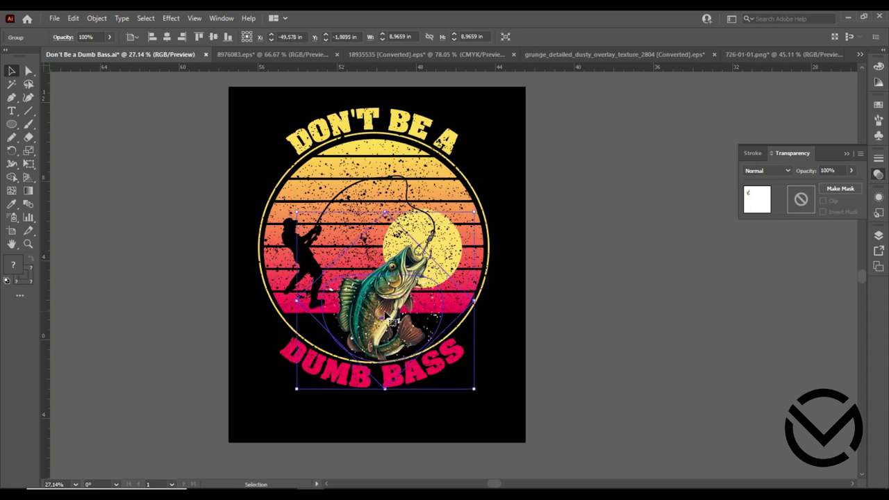
{"action": "left_click", "coordinate": [600, 306]}
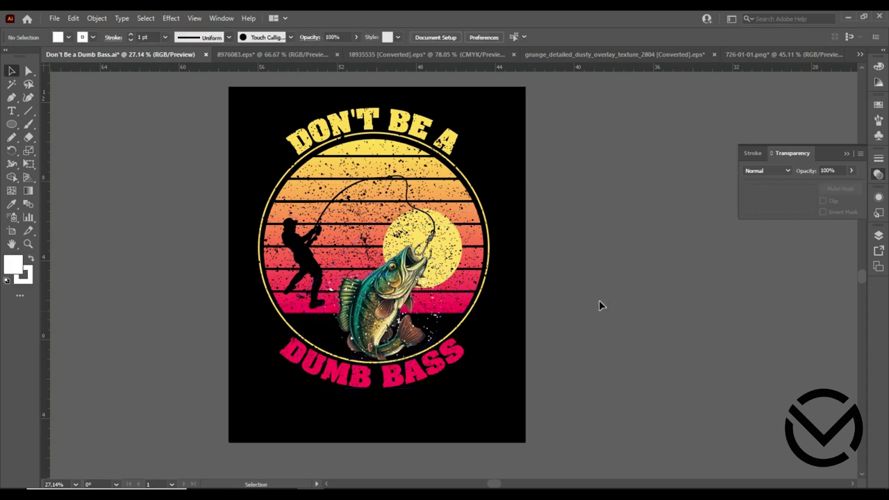
{"action": "scroll", "coordinate": [600, 305], "scroll_direction": "up", "scroll_amount": 1}
Step: Expand the masked ring artwork into plain paths with Object > Expand
{"action": "left_click_drag", "start_coordinate": [528, 417], "coordinate": [243, 434]}
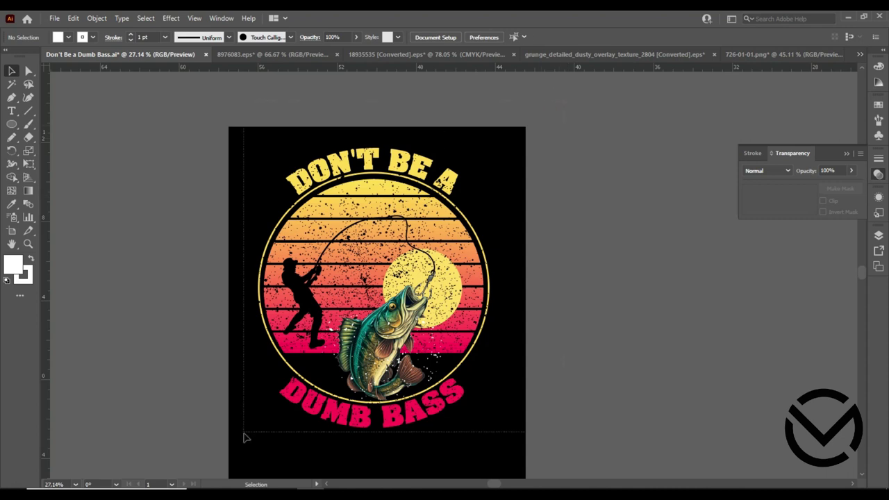
{"action": "left_click", "coordinate": [96, 18]}
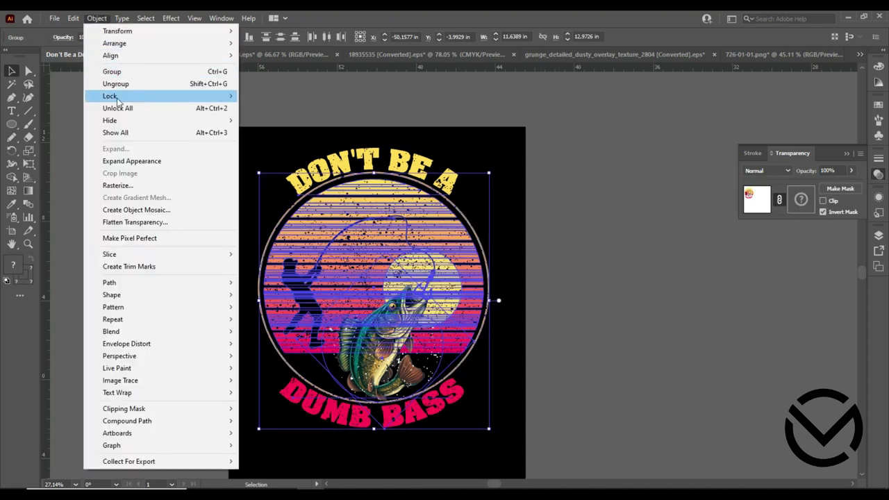
{"action": "left_click", "coordinate": [121, 160]}
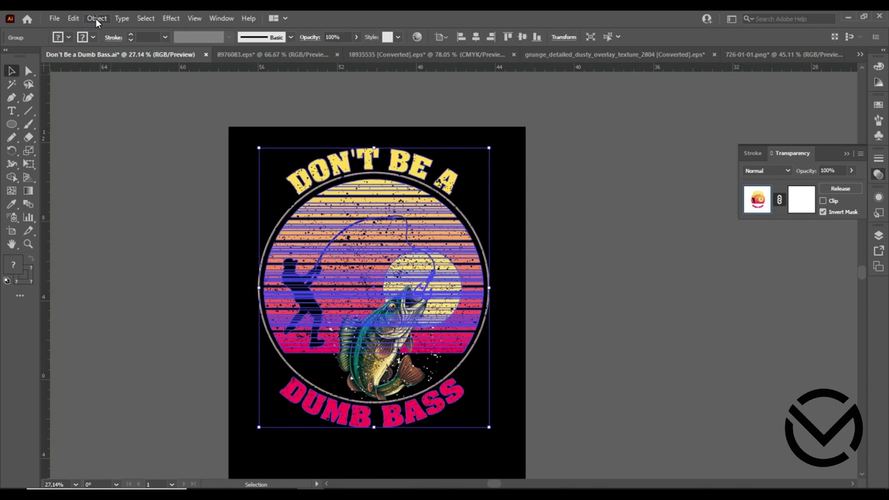
{"action": "left_click", "coordinate": [96, 18]}
{"action": "left_click", "coordinate": [119, 149]}
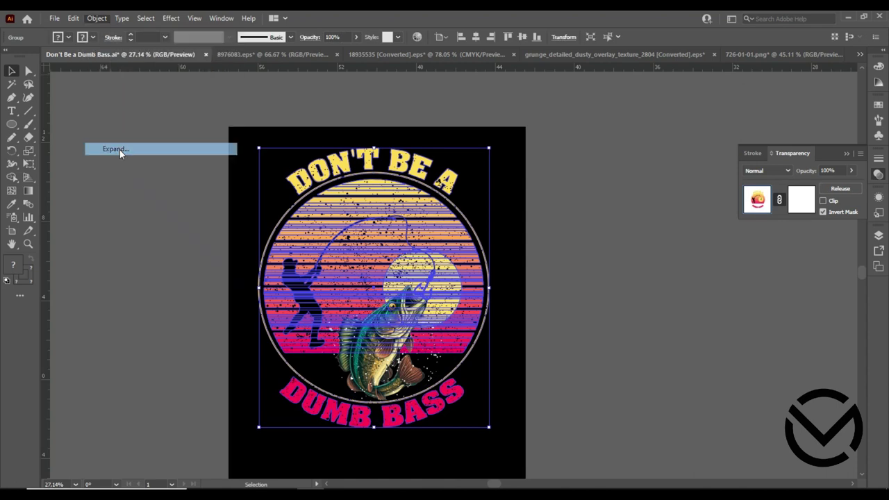
{"action": "left_click", "coordinate": [438, 317]}
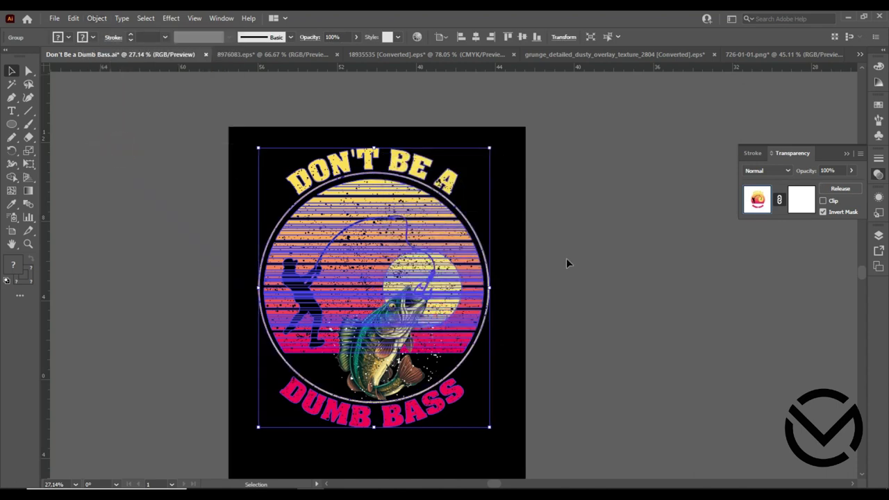
Step: Enlarge the expanded ring artwork to about 12.67 × 15.31 in
{"action": "left_click", "coordinate": [555, 291]}
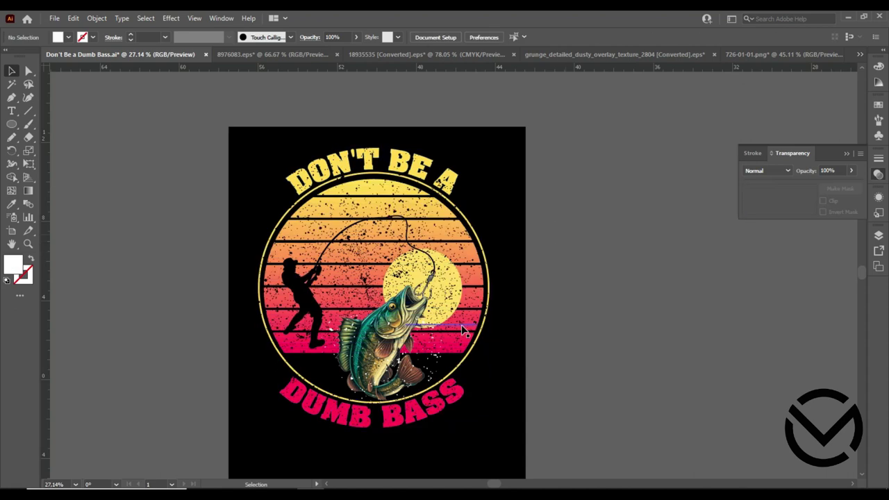
{"action": "left_click", "coordinate": [465, 334]}
{"action": "scroll", "coordinate": [488, 377], "scroll_direction": "down", "scroll_amount": 2}
{"action": "left_click_drag", "start_coordinate": [491, 386], "coordinate": [512, 419]}
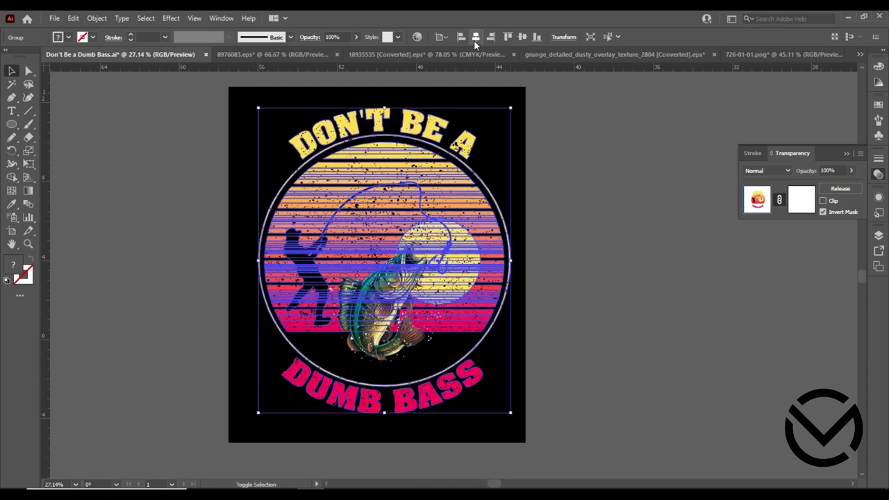
Step: Centre the ring artwork horizontally and vertically on the artboard
{"action": "left_click", "coordinate": [476, 37]}
{"action": "left_click", "coordinate": [522, 37]}
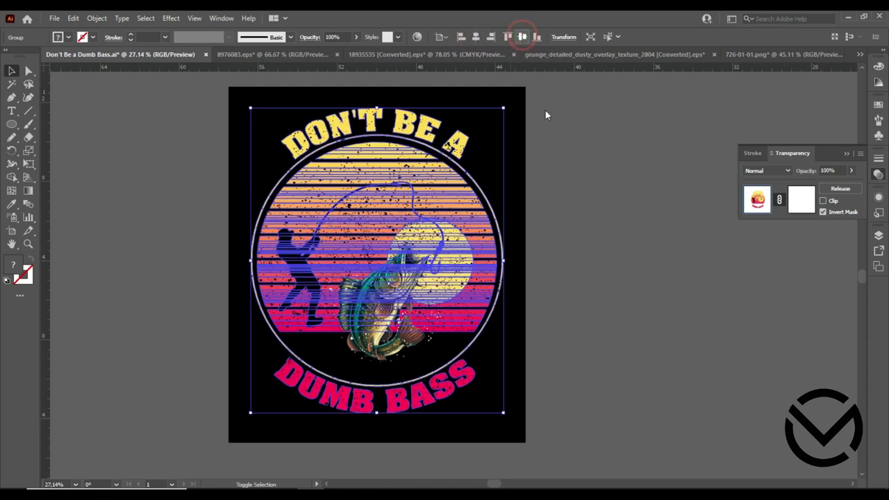
{"action": "left_click", "coordinate": [578, 180]}
Step: Move the bass slightly lower in the circle and enlarge it downward
{"action": "left_click_drag", "start_coordinate": [397, 297], "coordinate": [403, 312]}
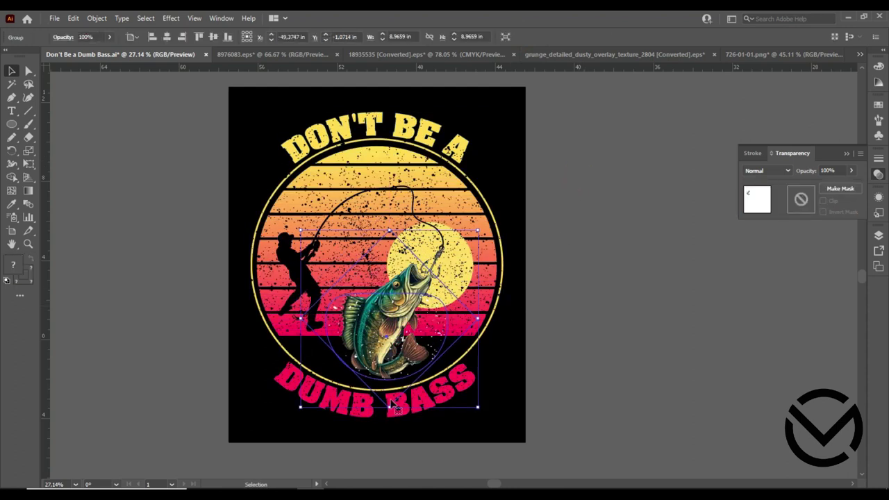
{"action": "left_click_drag", "start_coordinate": [389, 409], "coordinate": [386, 416]}
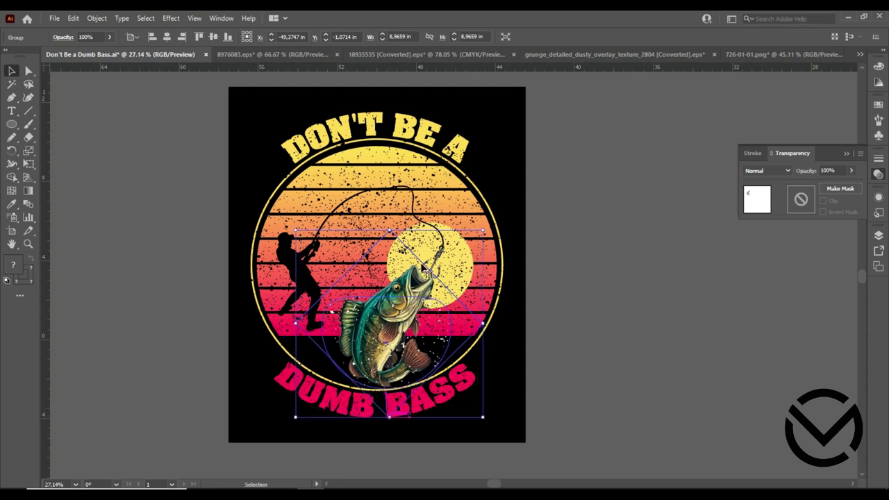
{"action": "left_click", "coordinate": [593, 226]}
{"action": "left_click", "coordinate": [837, 154]}
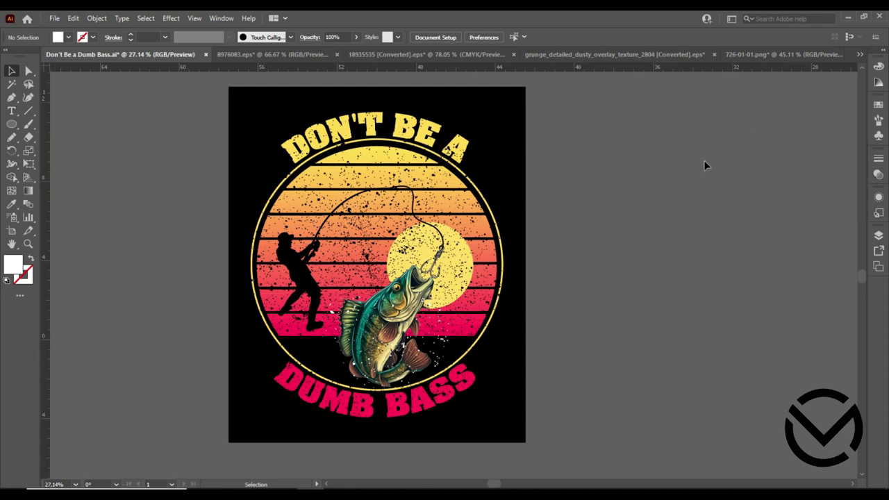
{"action": "left_click_drag", "start_coordinate": [342, 295], "coordinate": [354, 307]}
{"action": "left_click_drag", "start_coordinate": [334, 259], "coordinate": [344, 260]}
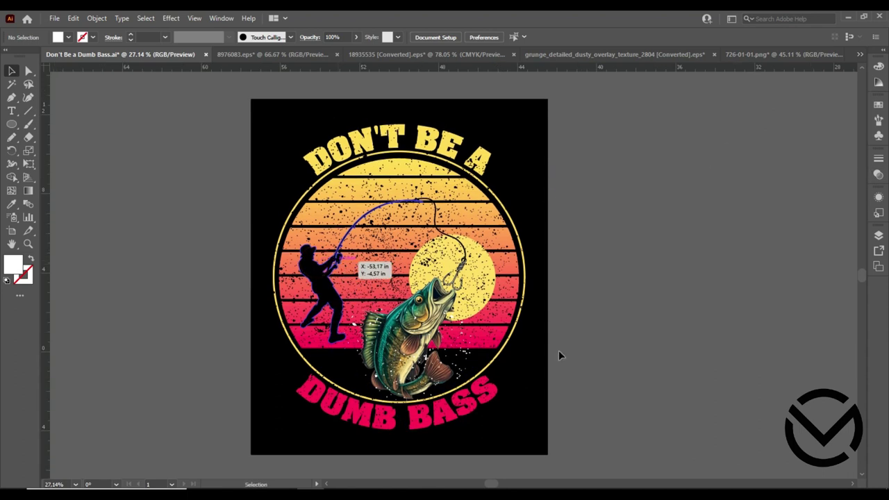